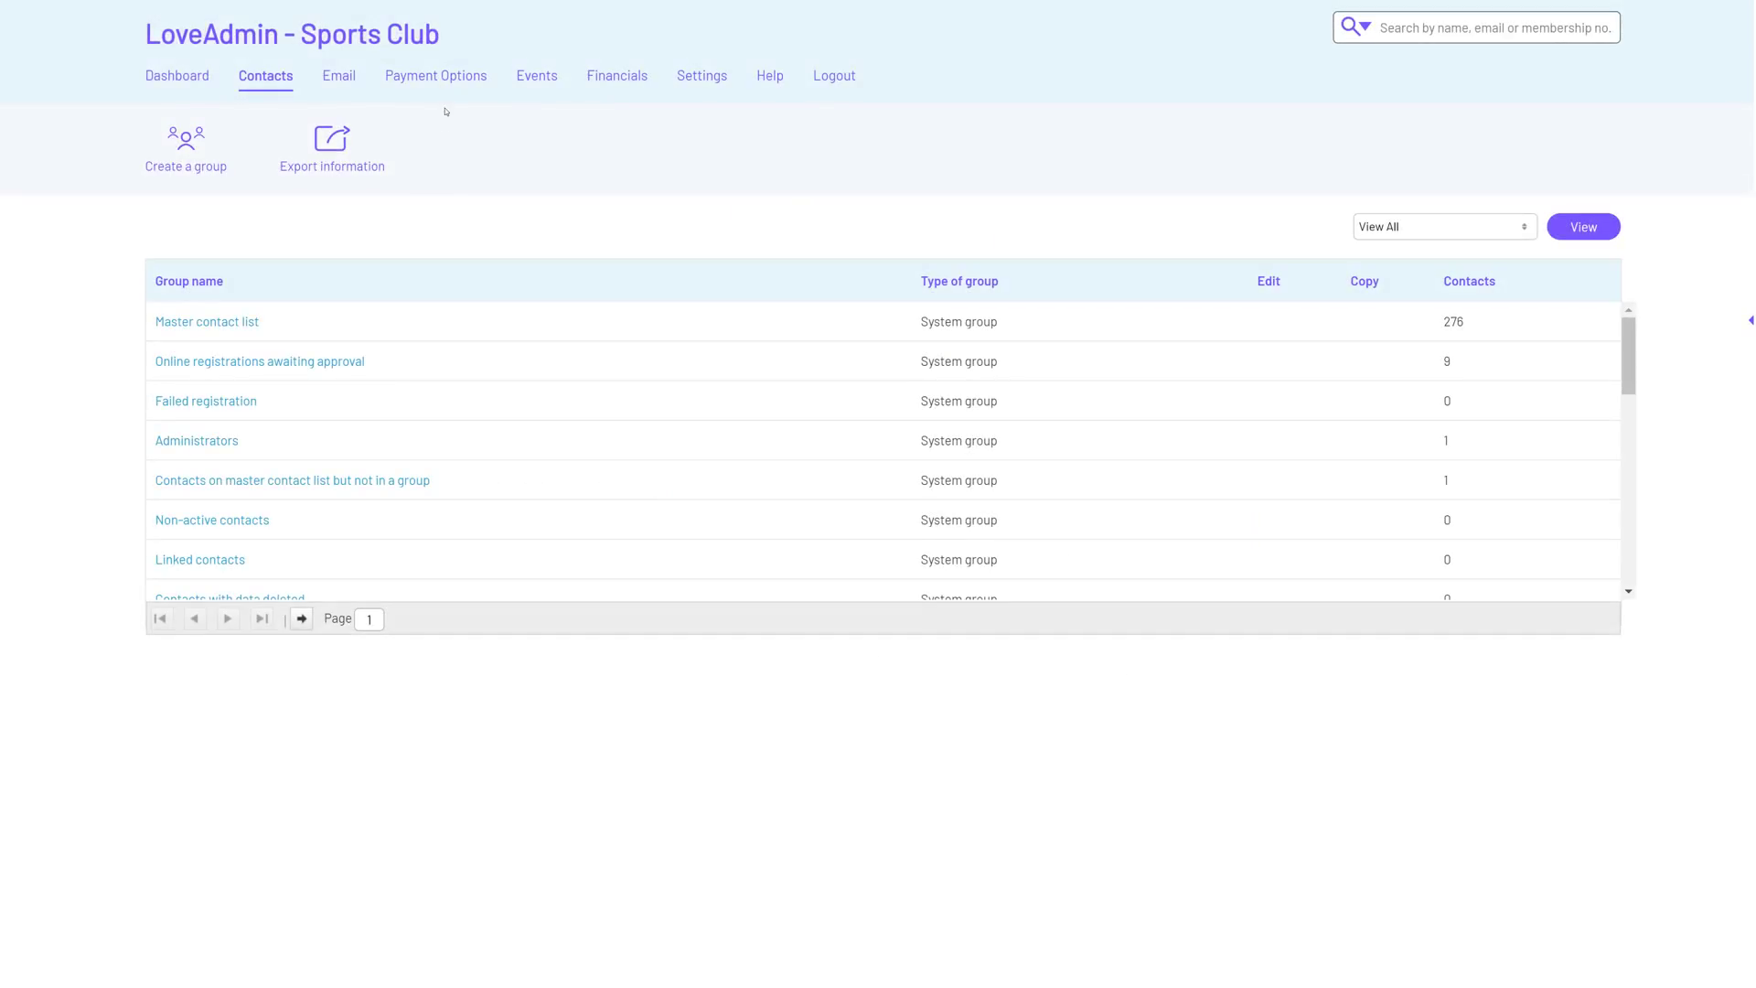
Make Adult Annual Membership renew automatically every year, with payment at registration left off
left_click(448, 85)
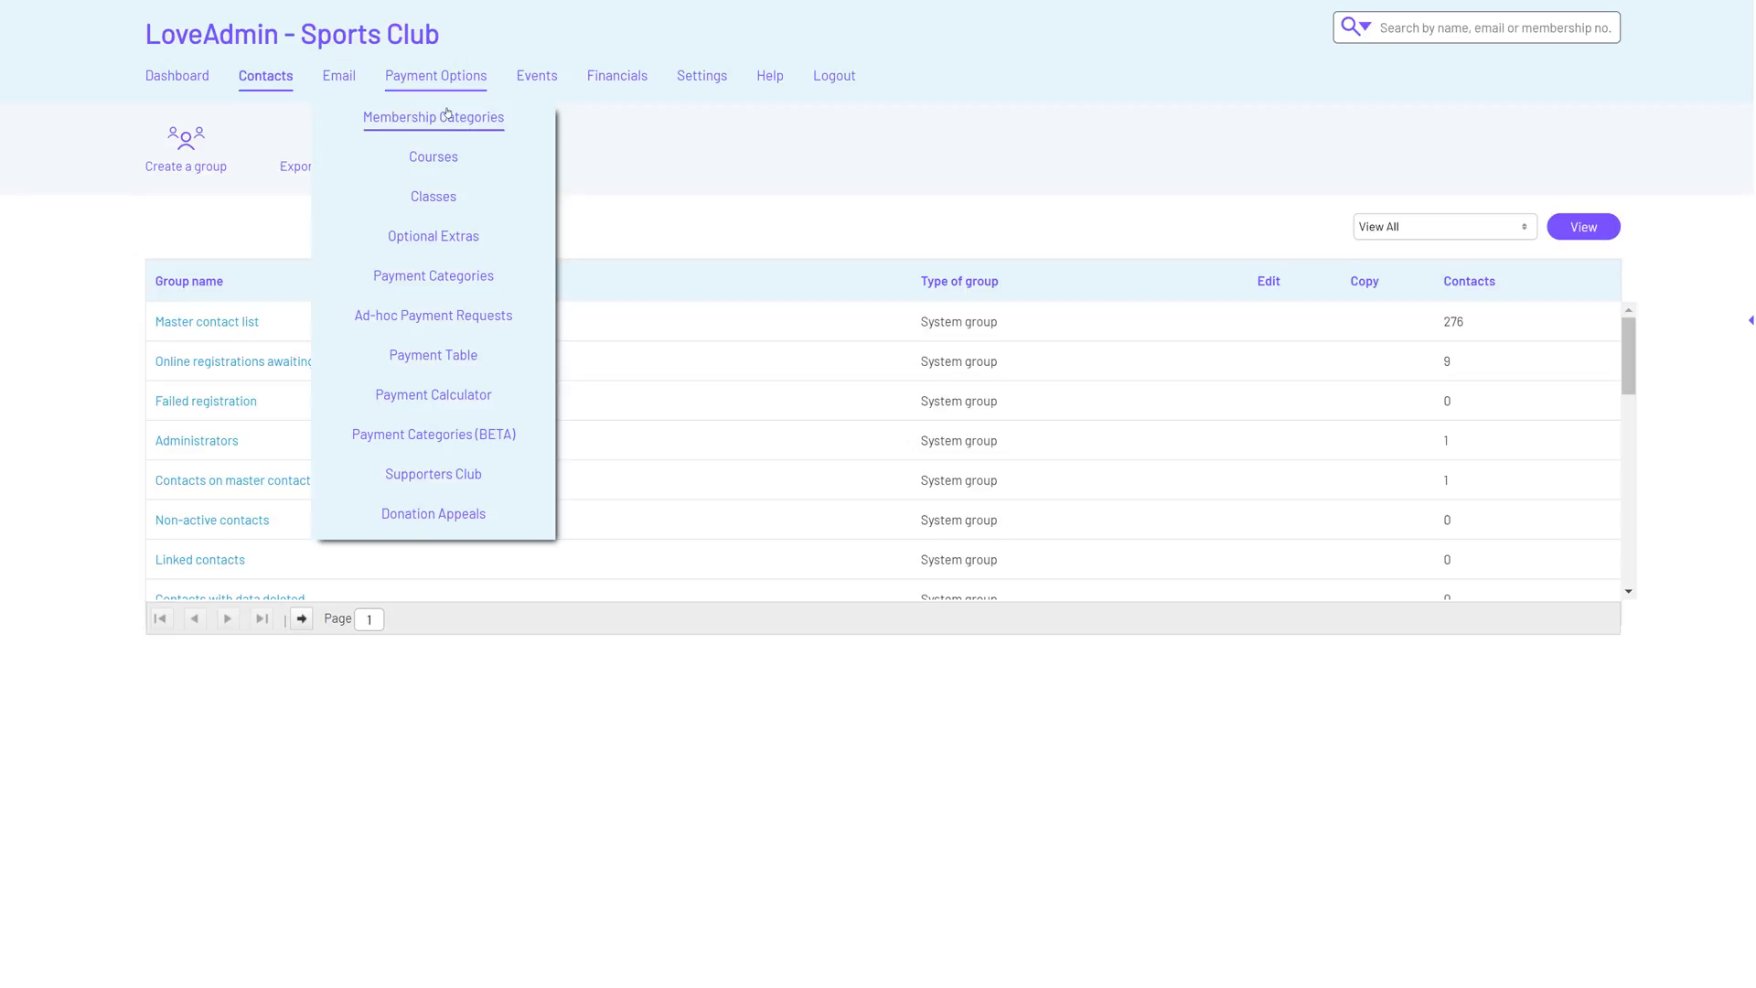
left_click(447, 116)
left_click(1254, 294)
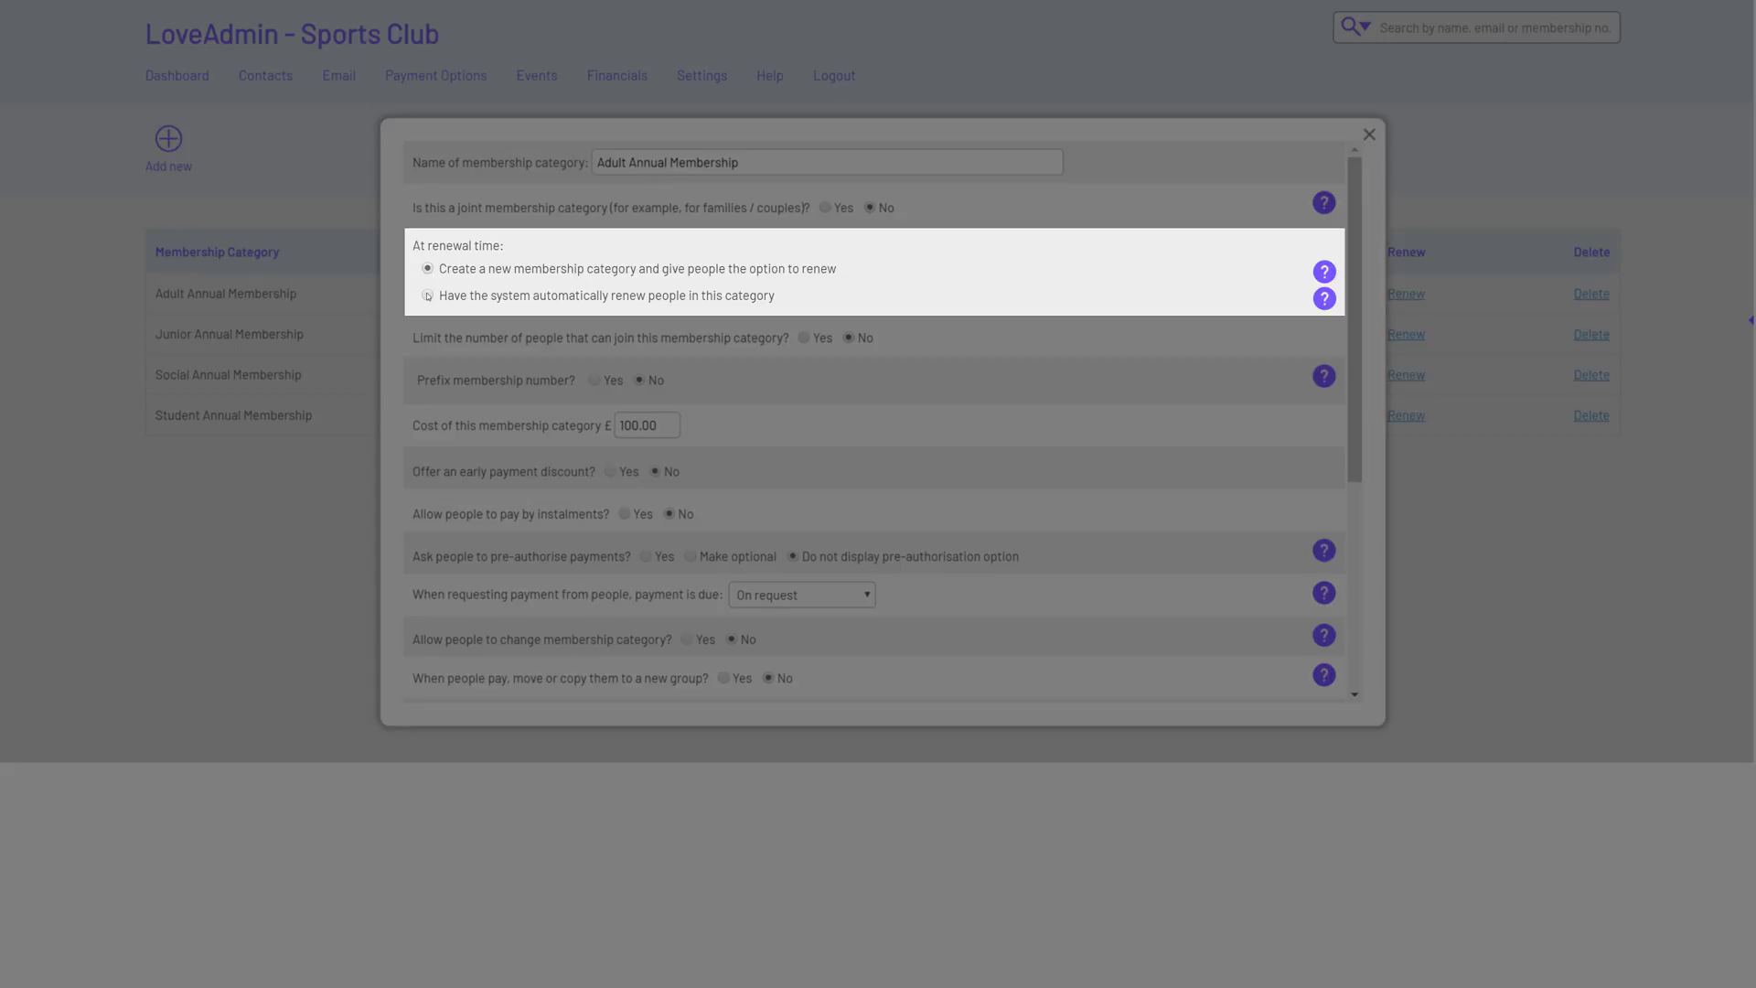
left_click(427, 295)
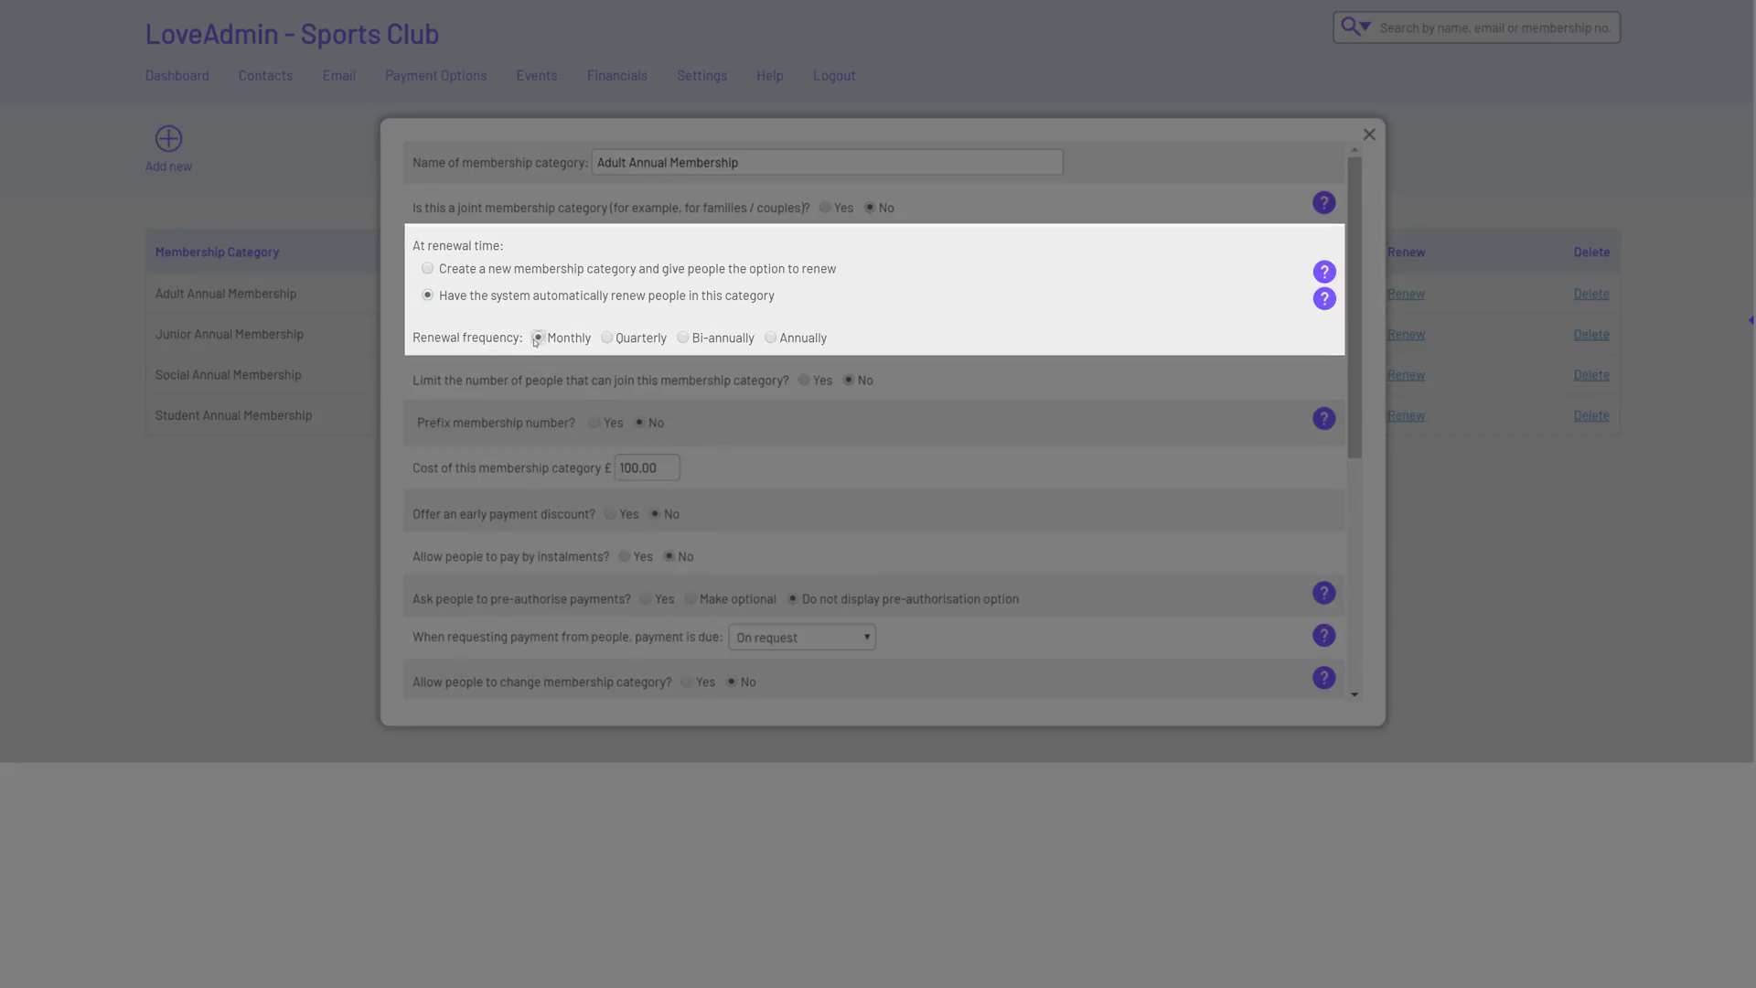
left_click(771, 339)
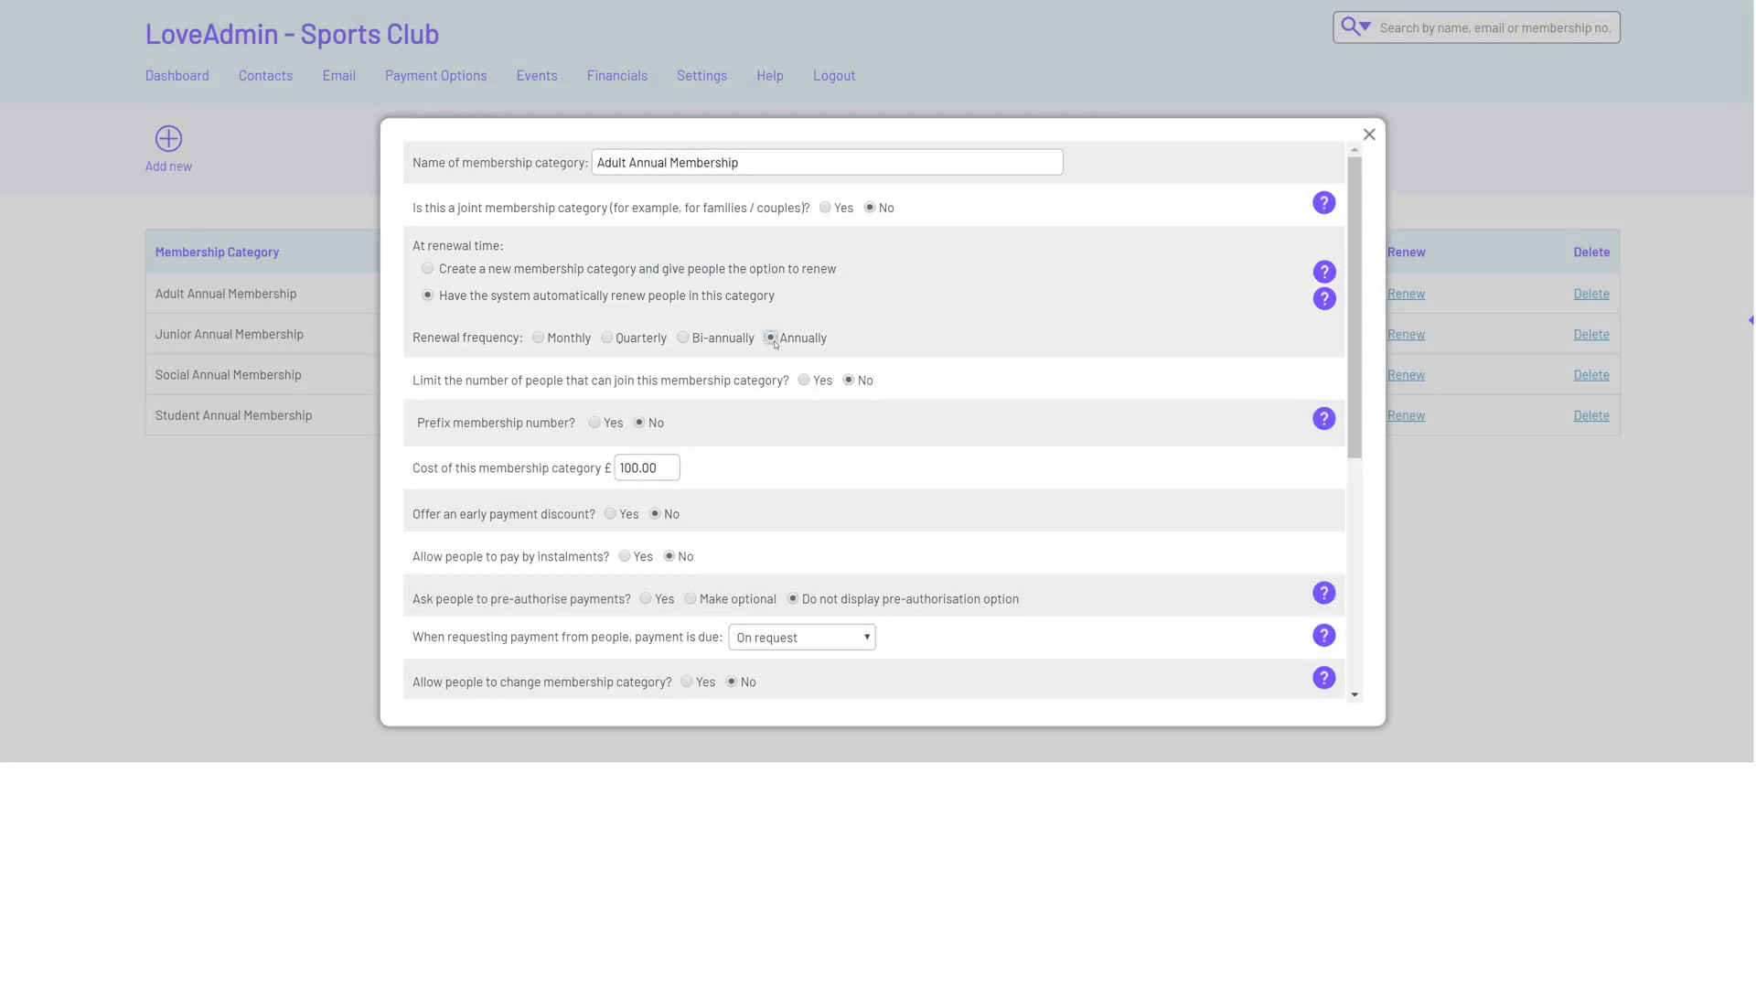
scroll(775, 342, "down", 2)
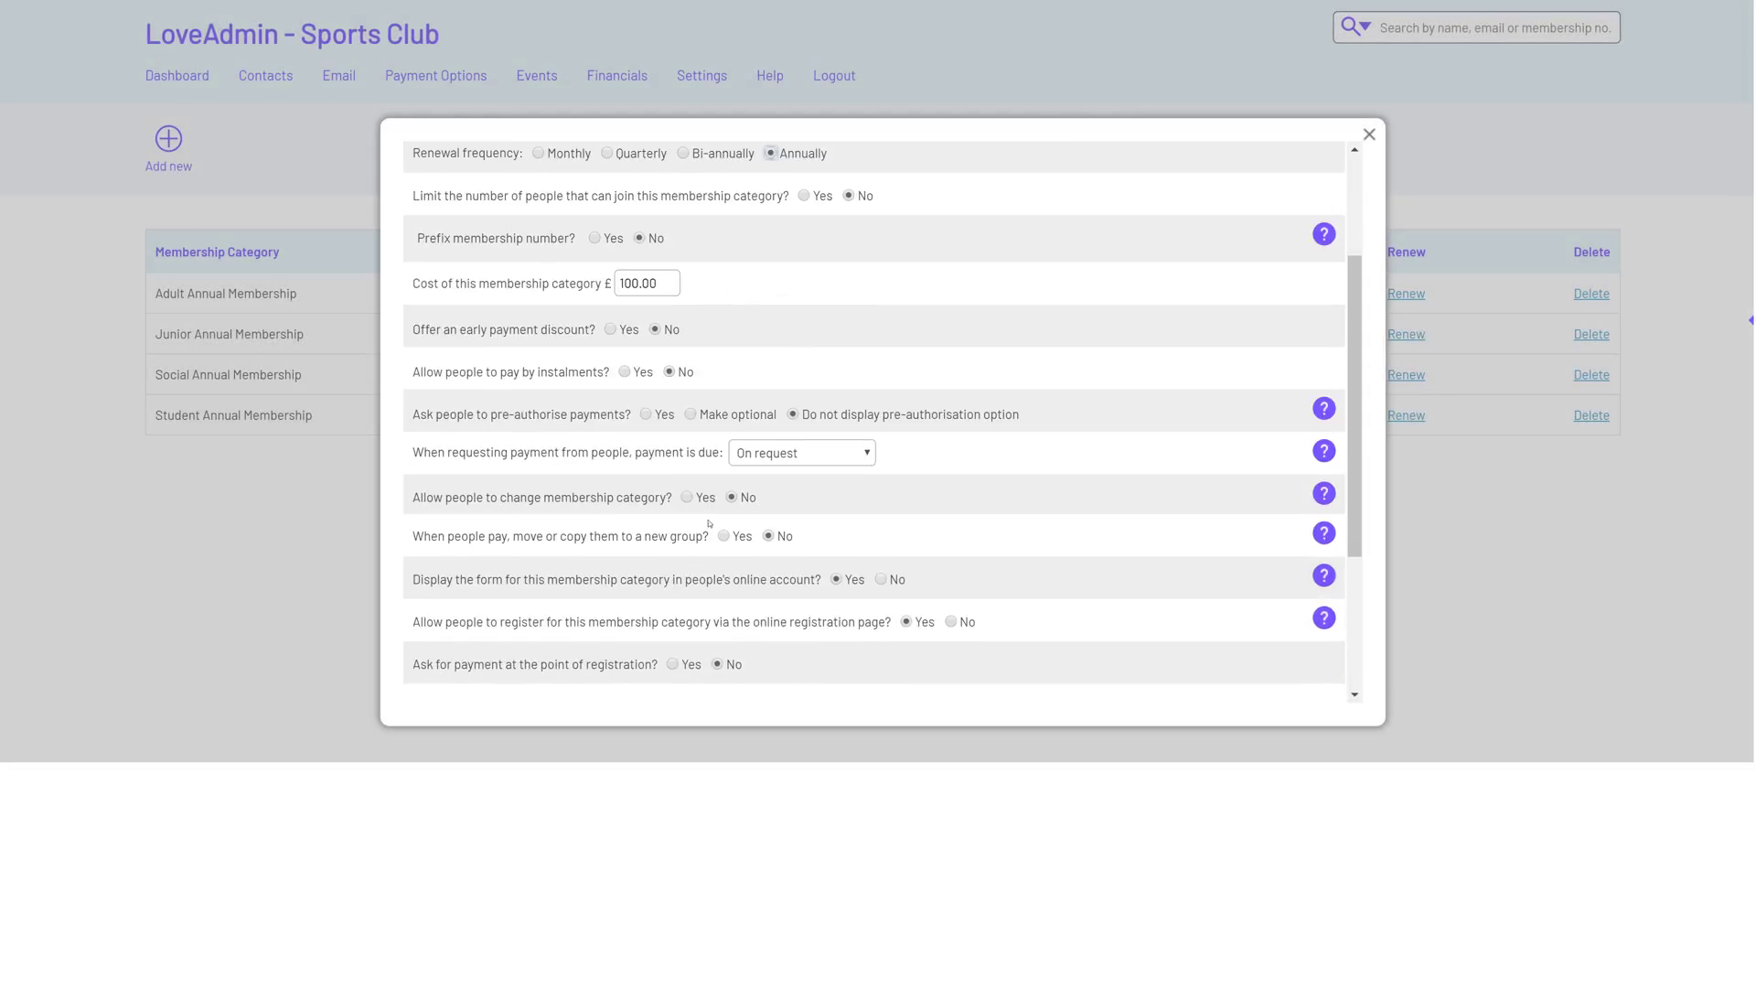
left_click(673, 664)
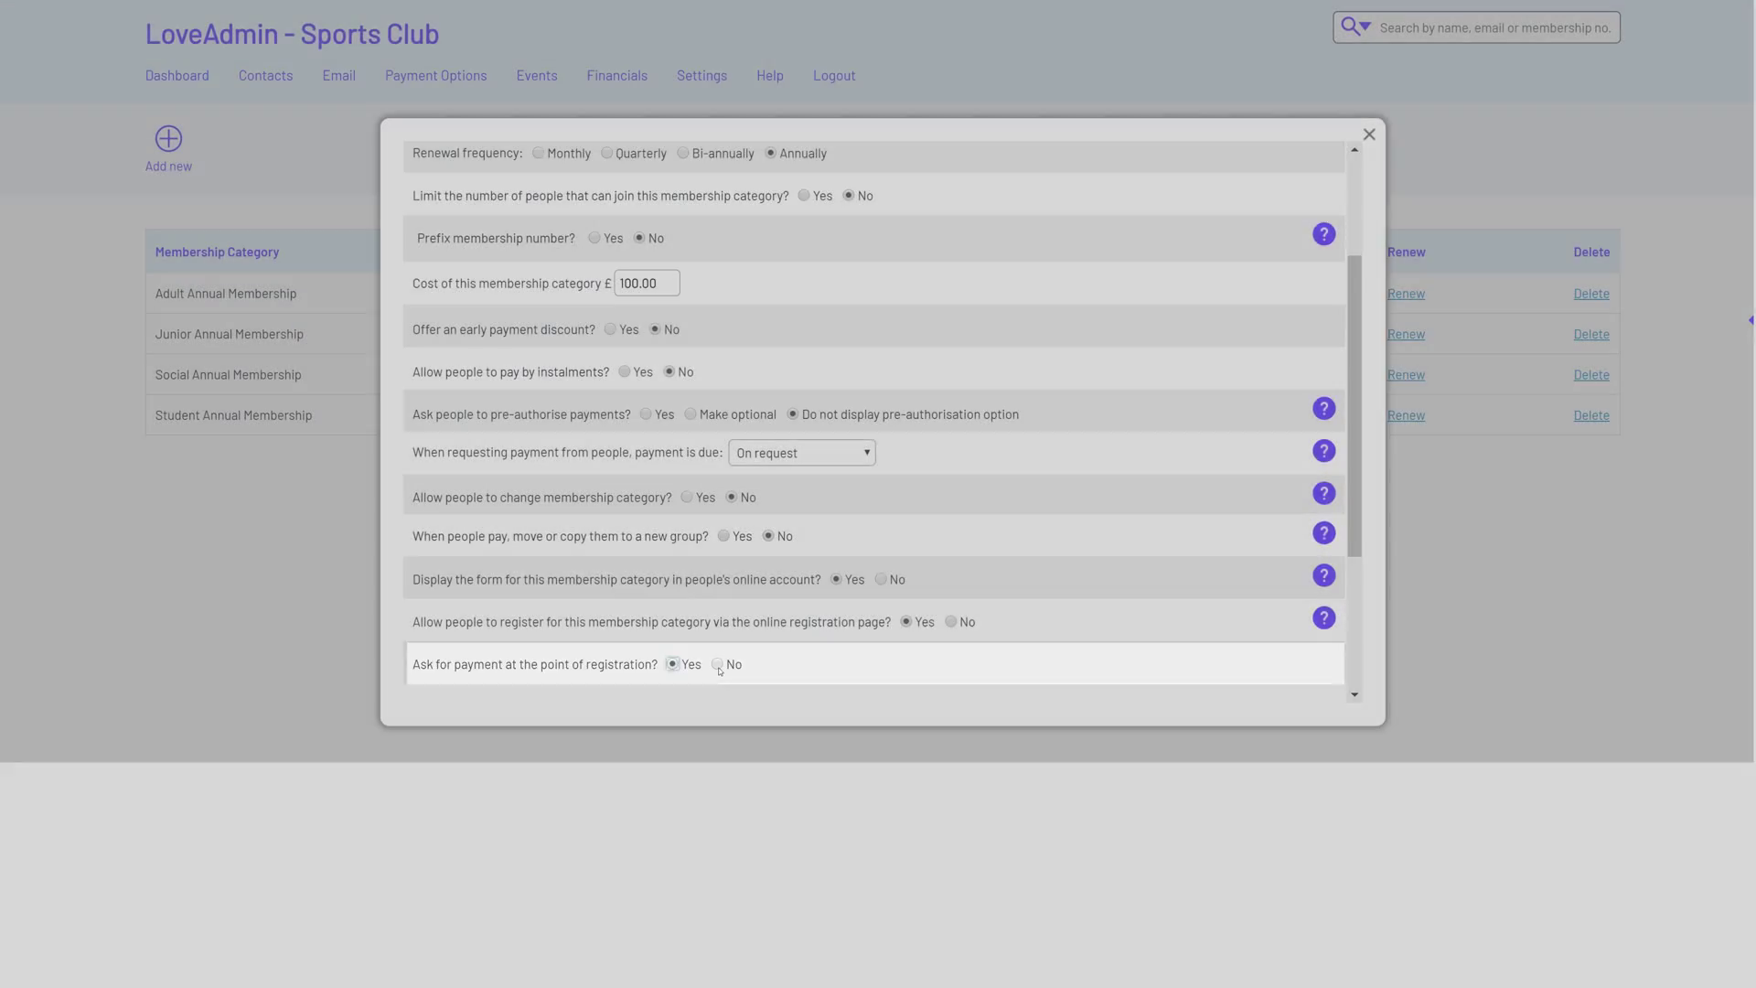
left_click(718, 664)
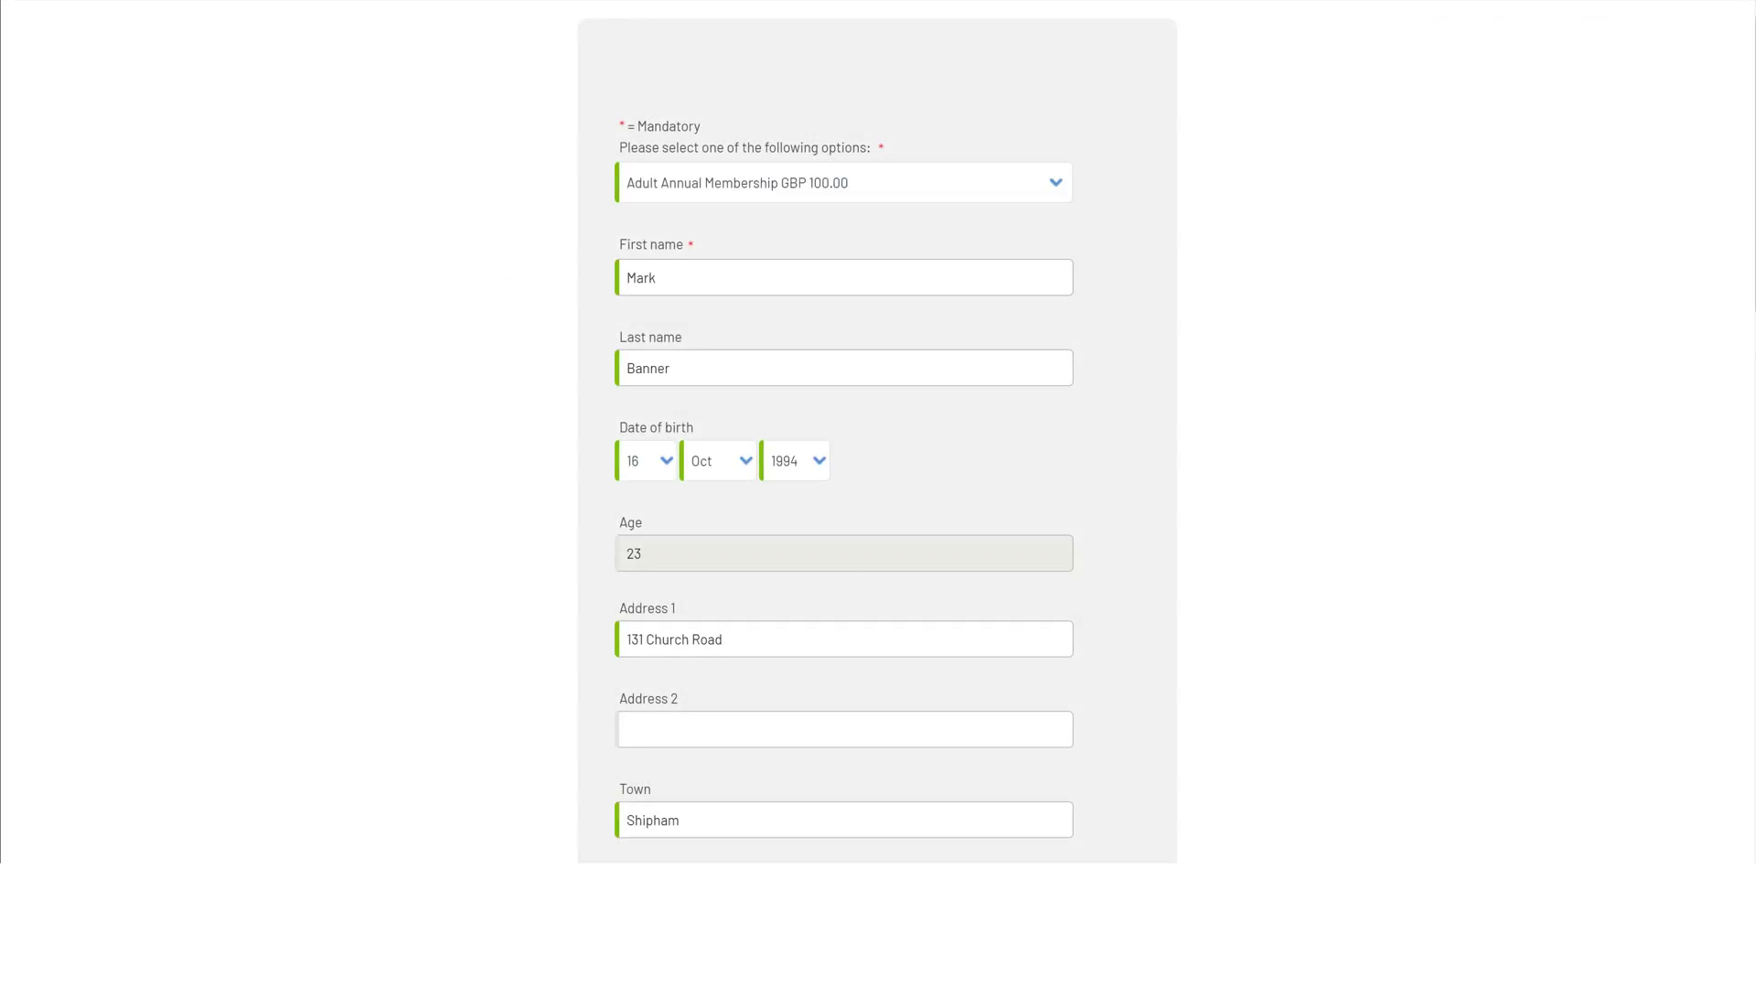
Scroll through the new adult applicant's completed registration form to review their details
scroll(878, 429, "down", 6)
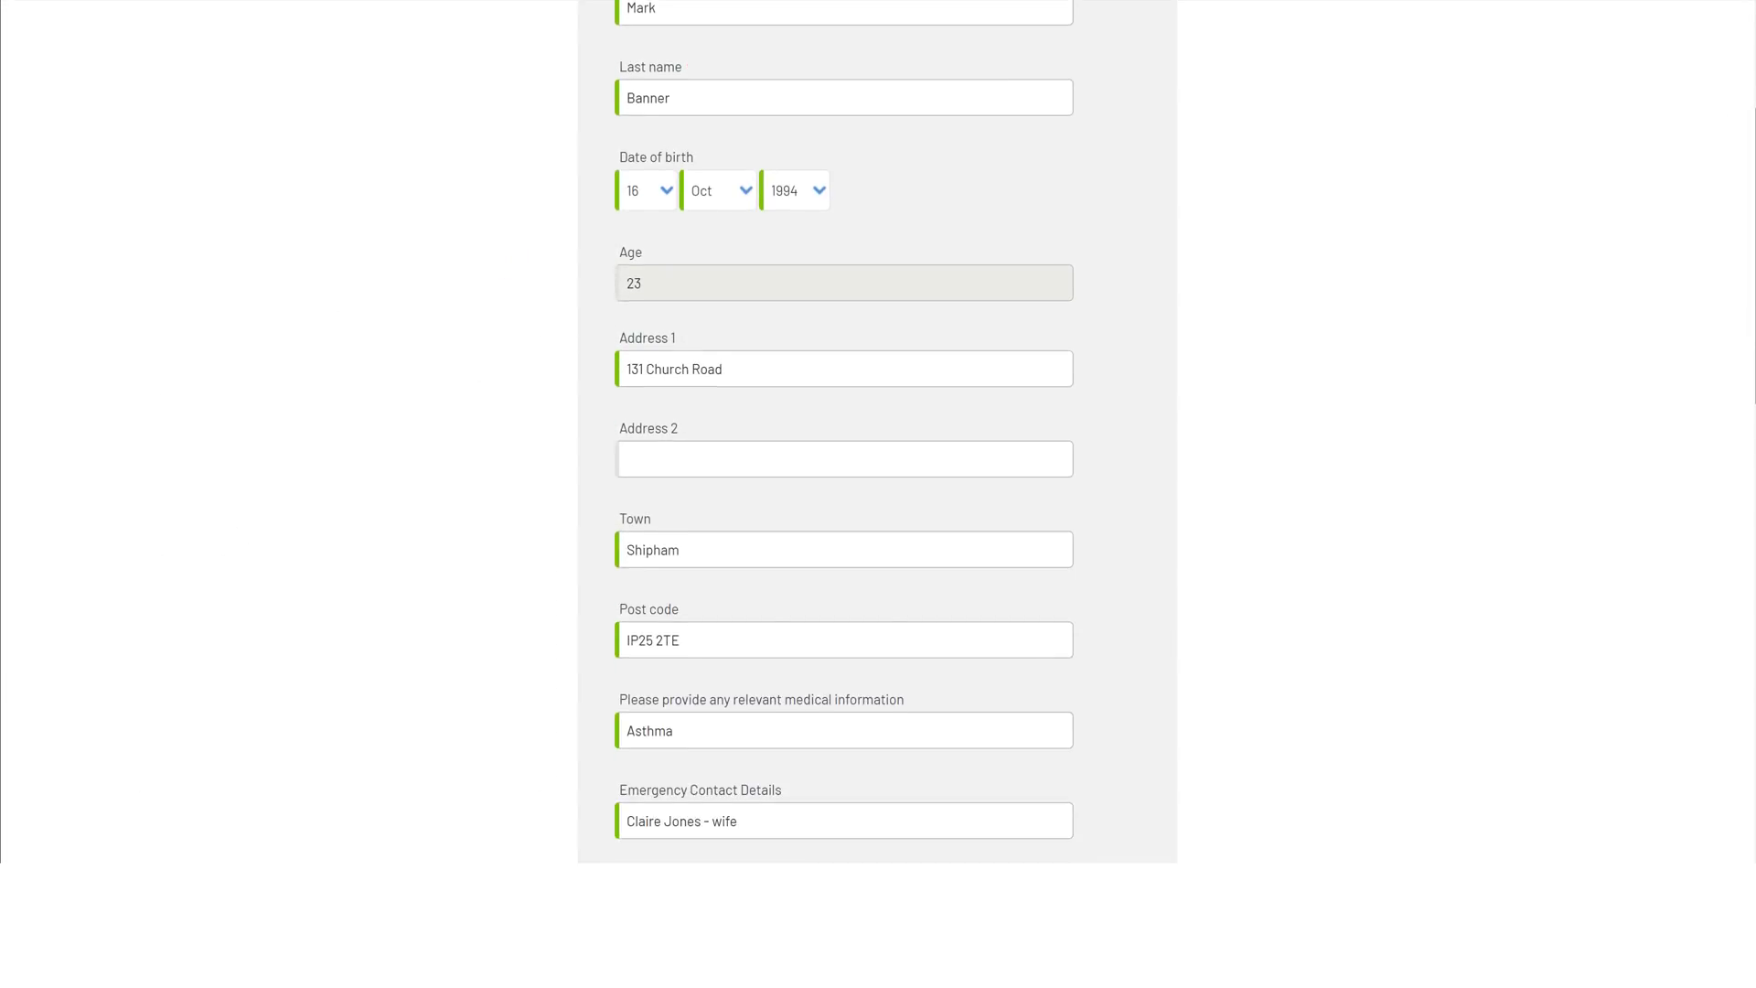
scroll(845, 429, "down", 8)
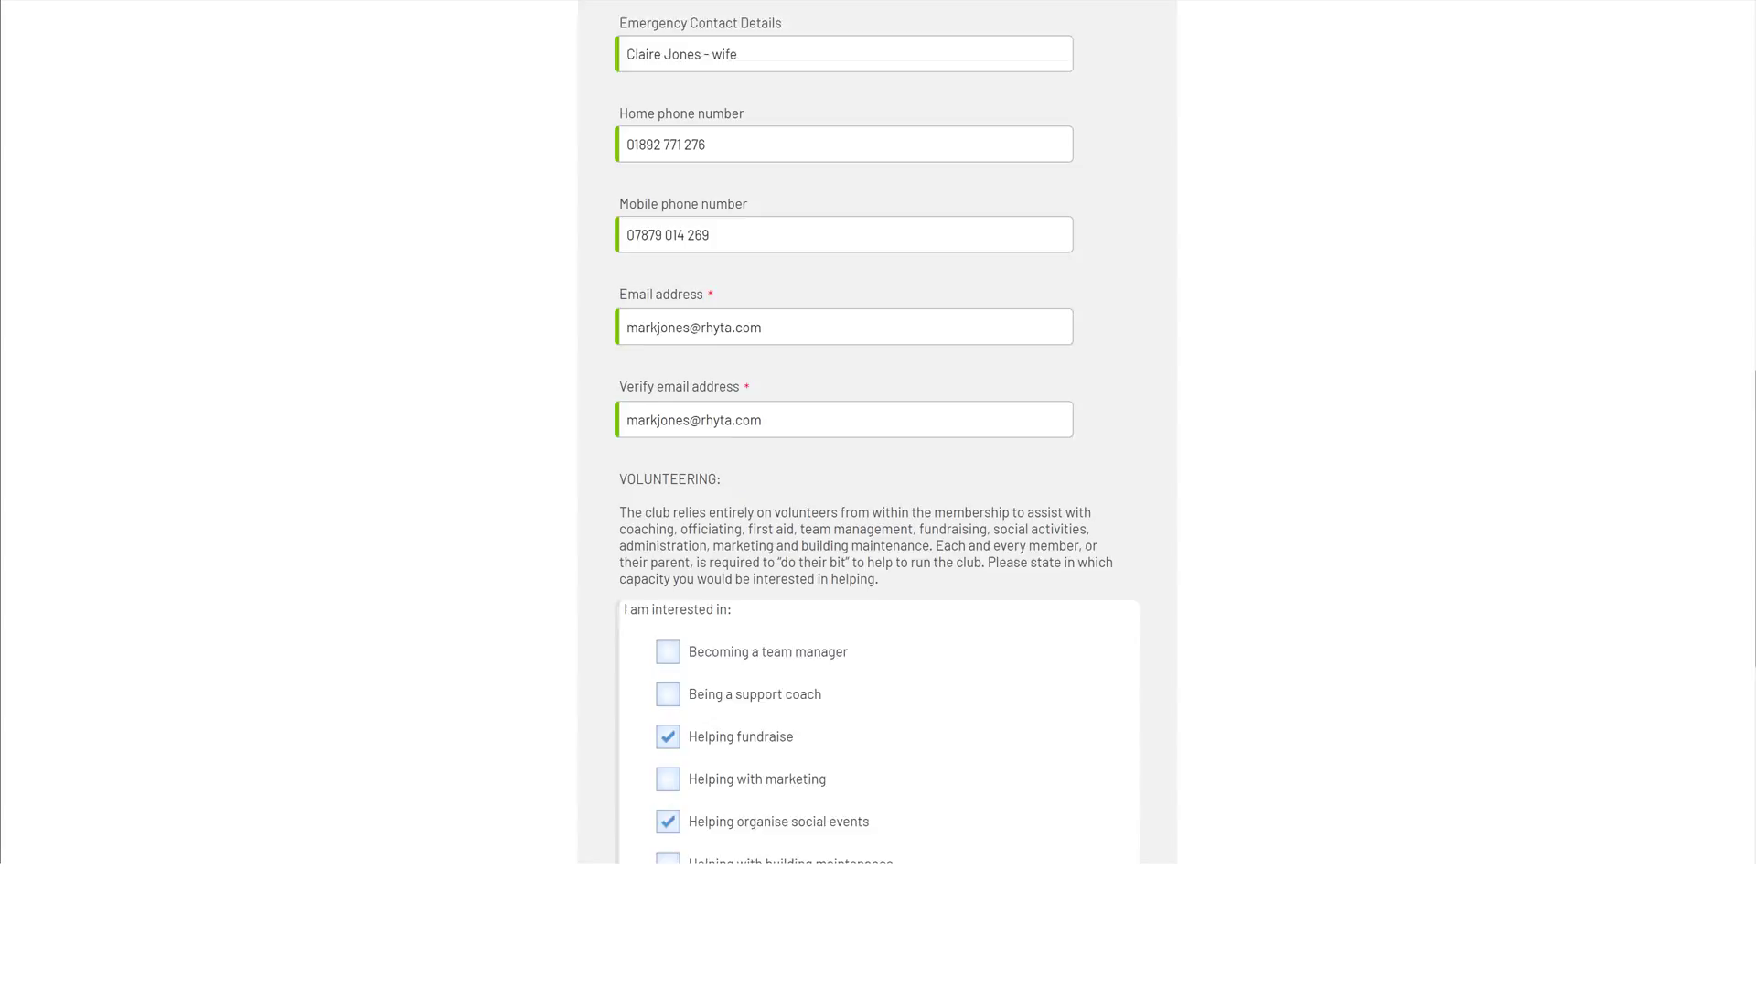
scroll(878, 429, "down", 2)
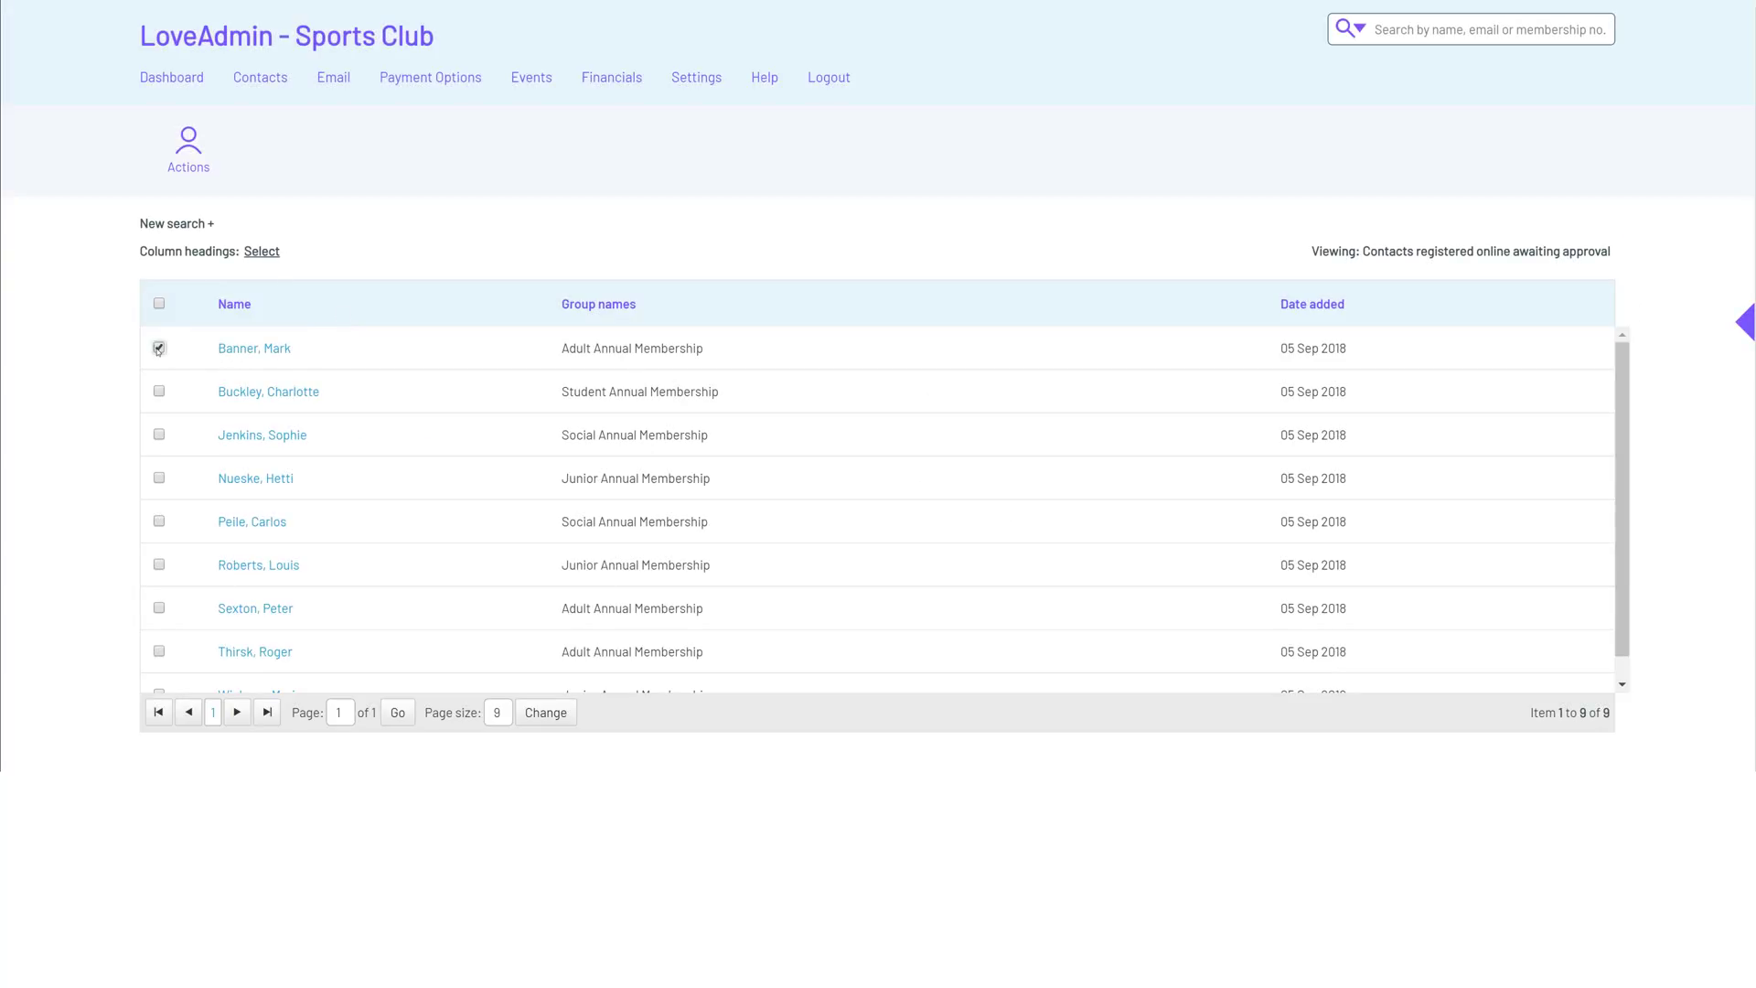
Approve the ticked registrant and schedule their £100.00 Adult Annual Membership payment request now
left_click(183, 154)
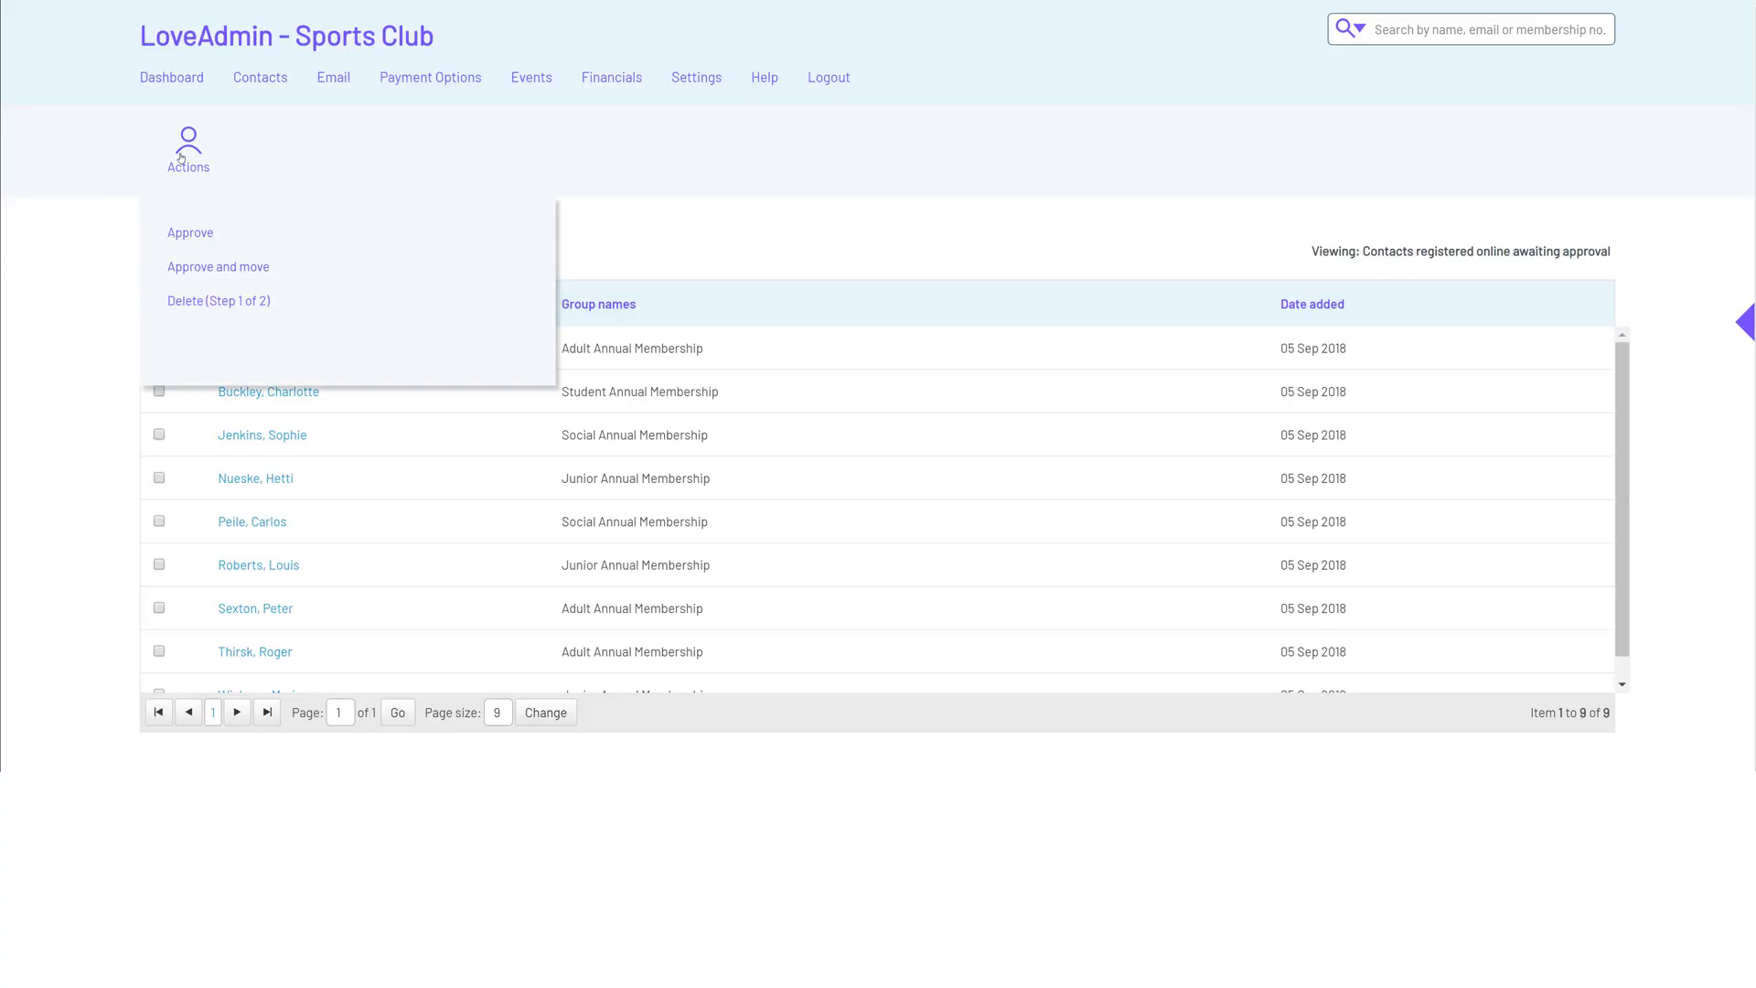
left_click(175, 234)
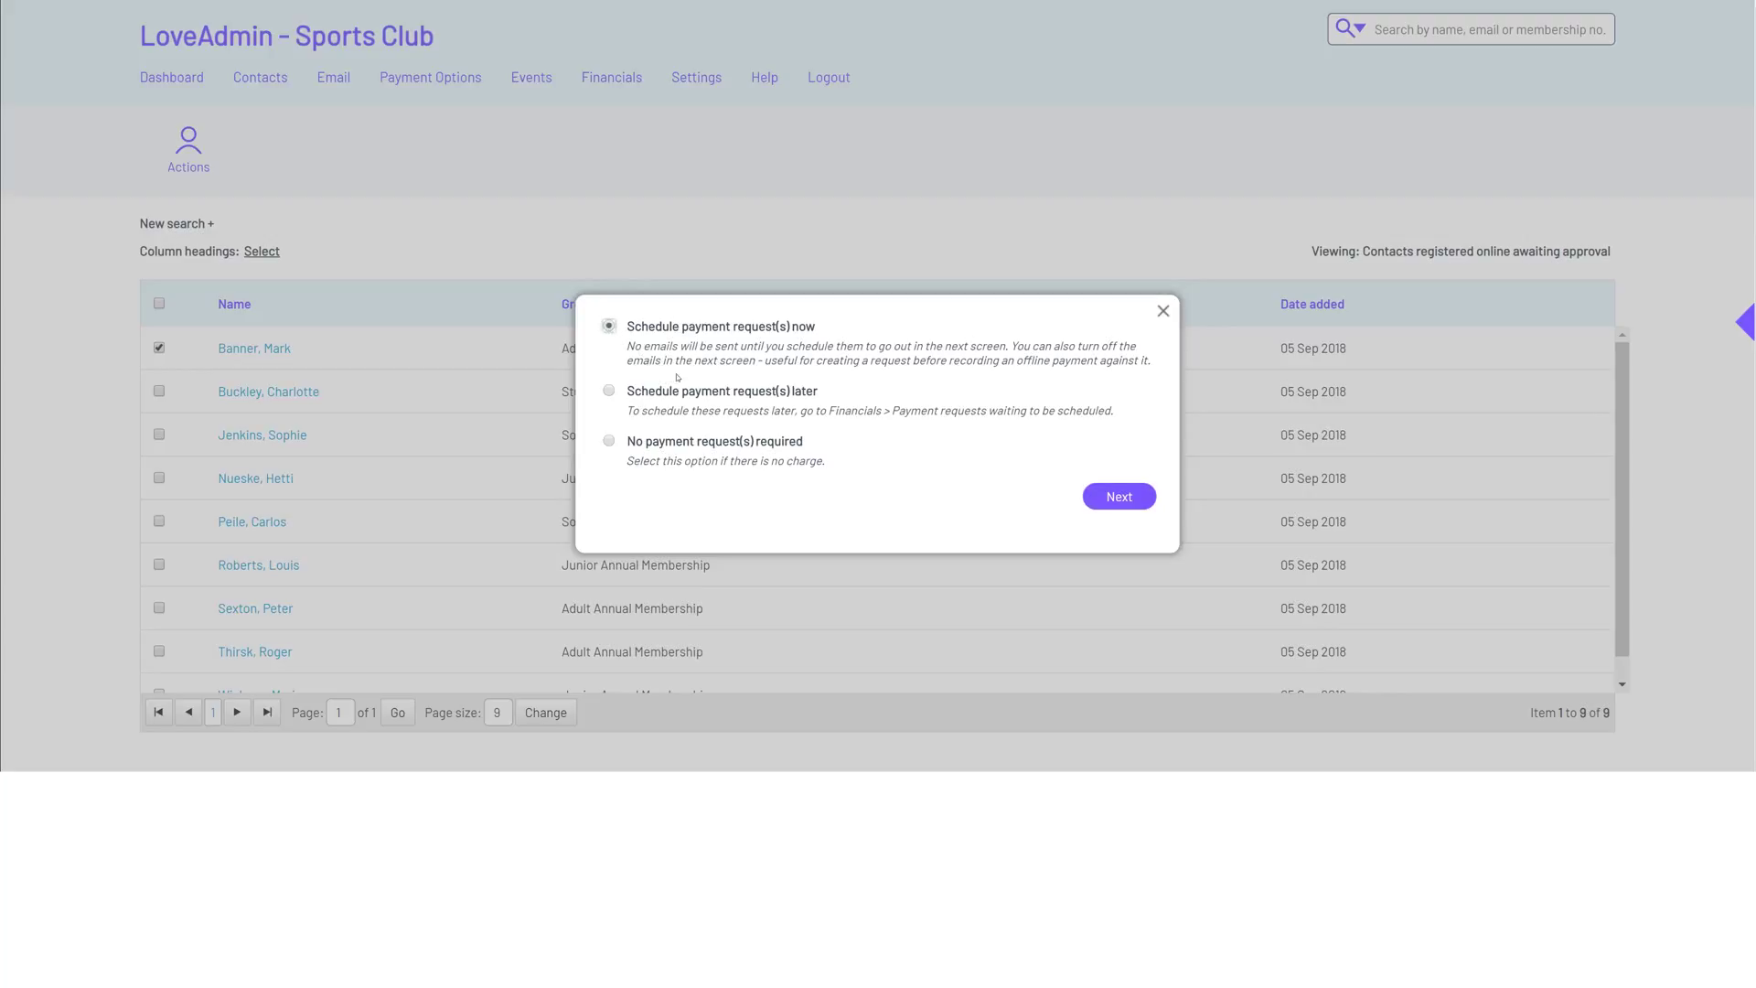
left_click(1104, 505)
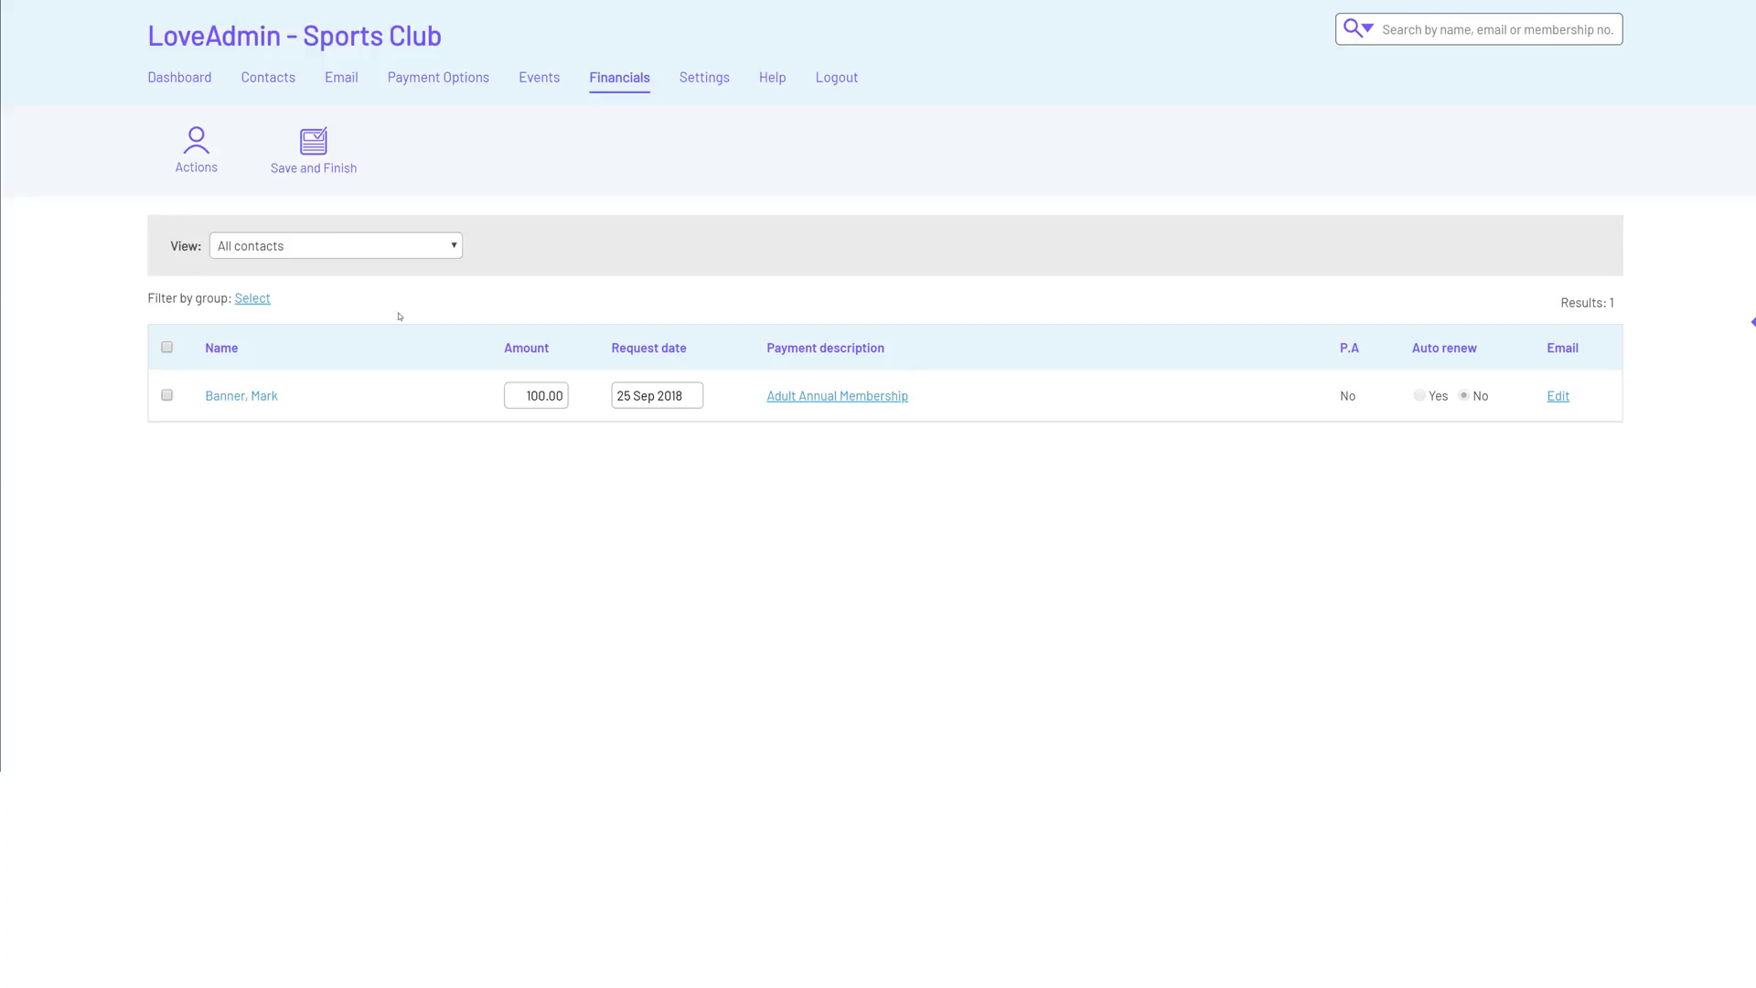
left_click(311, 169)
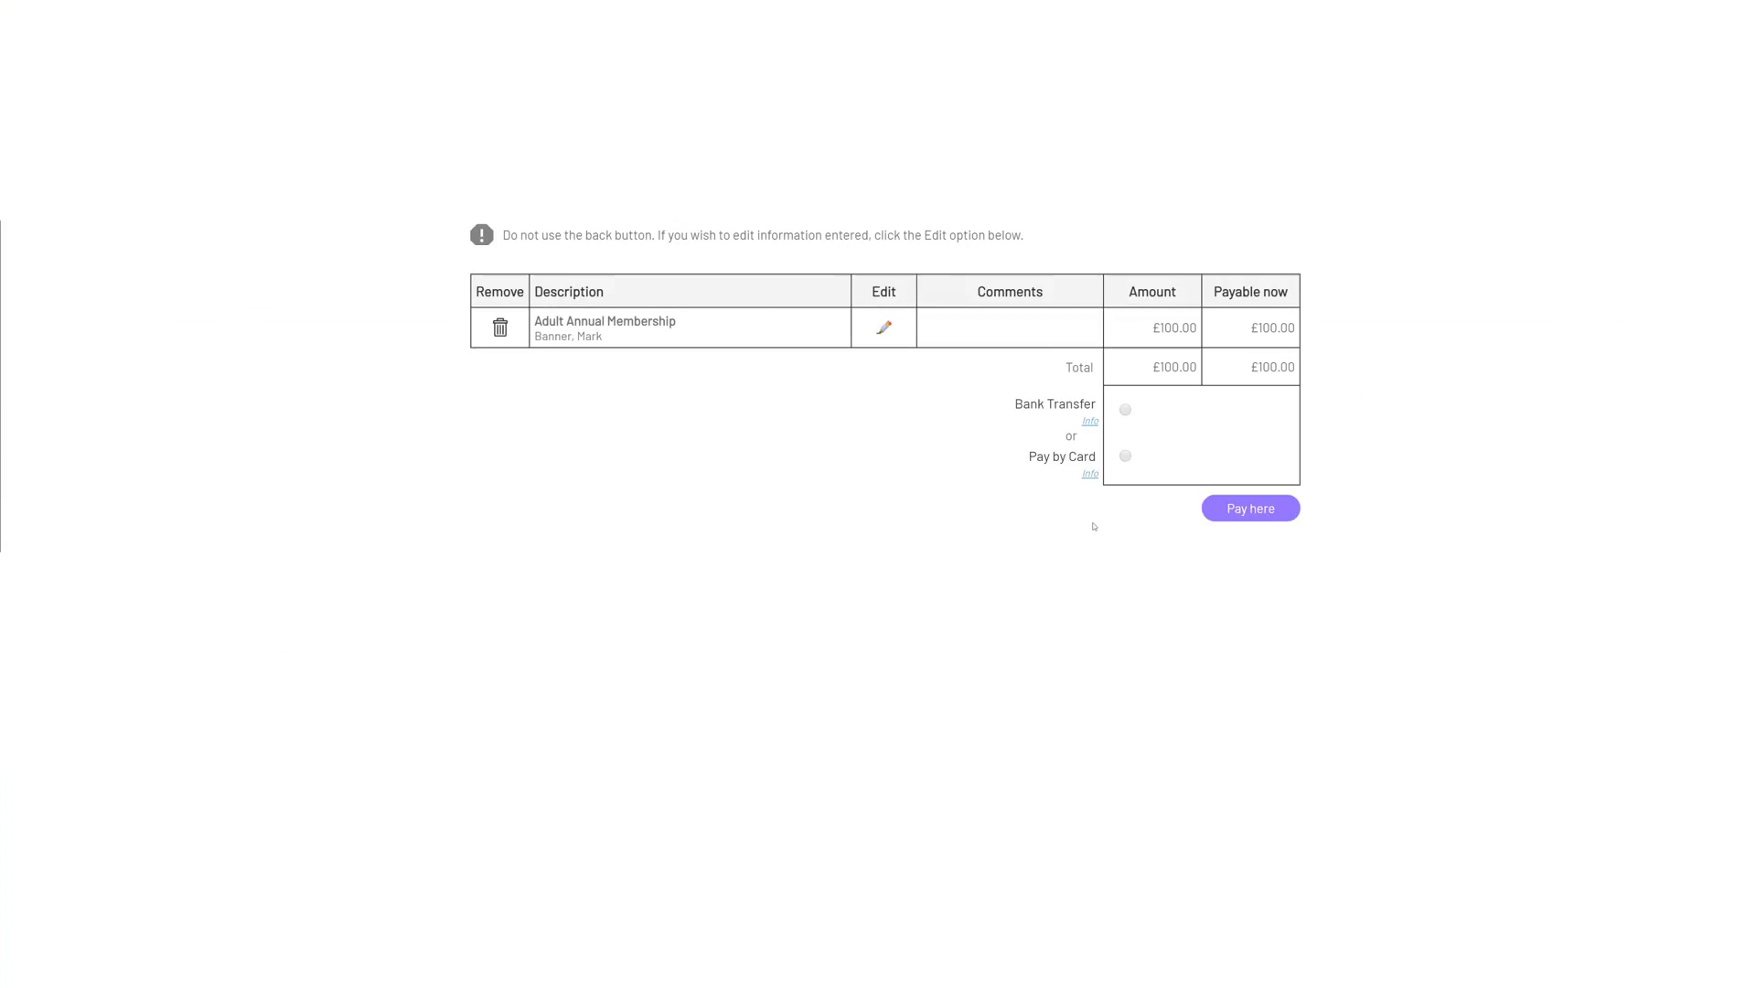
Pay the £100.00 fee by card, then review the member's contact record and payment history
left_click(1125, 456)
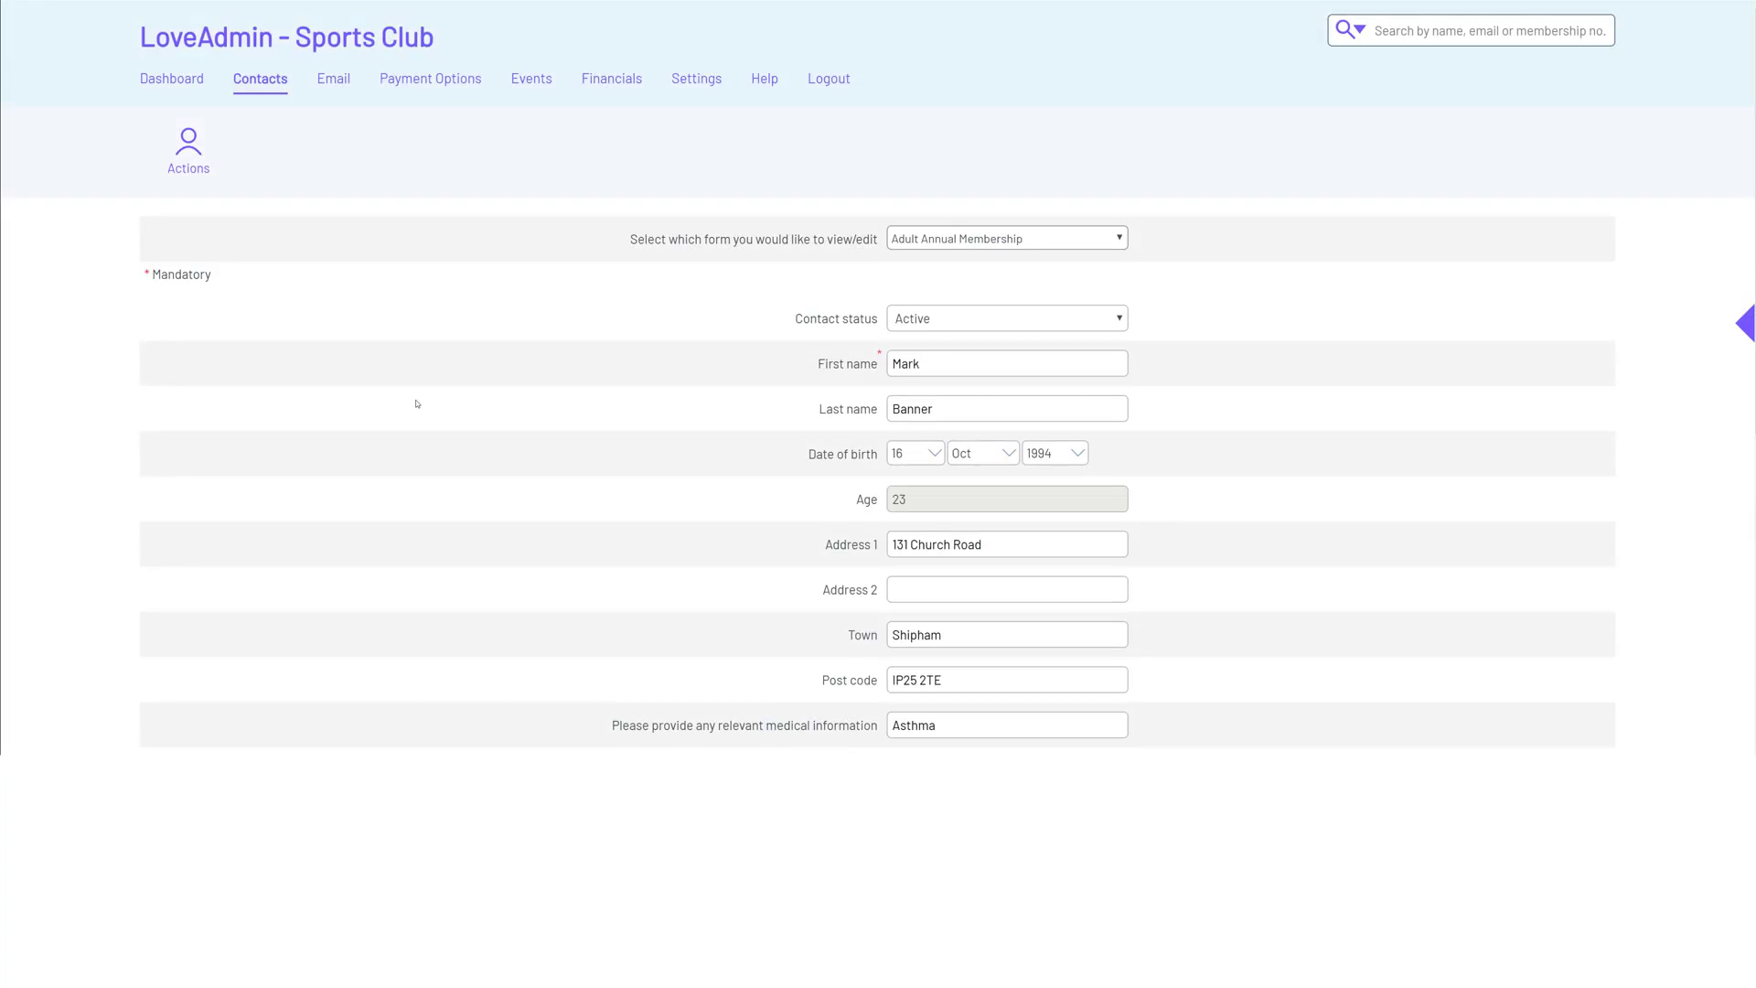
scroll(417, 404, "down", 5)
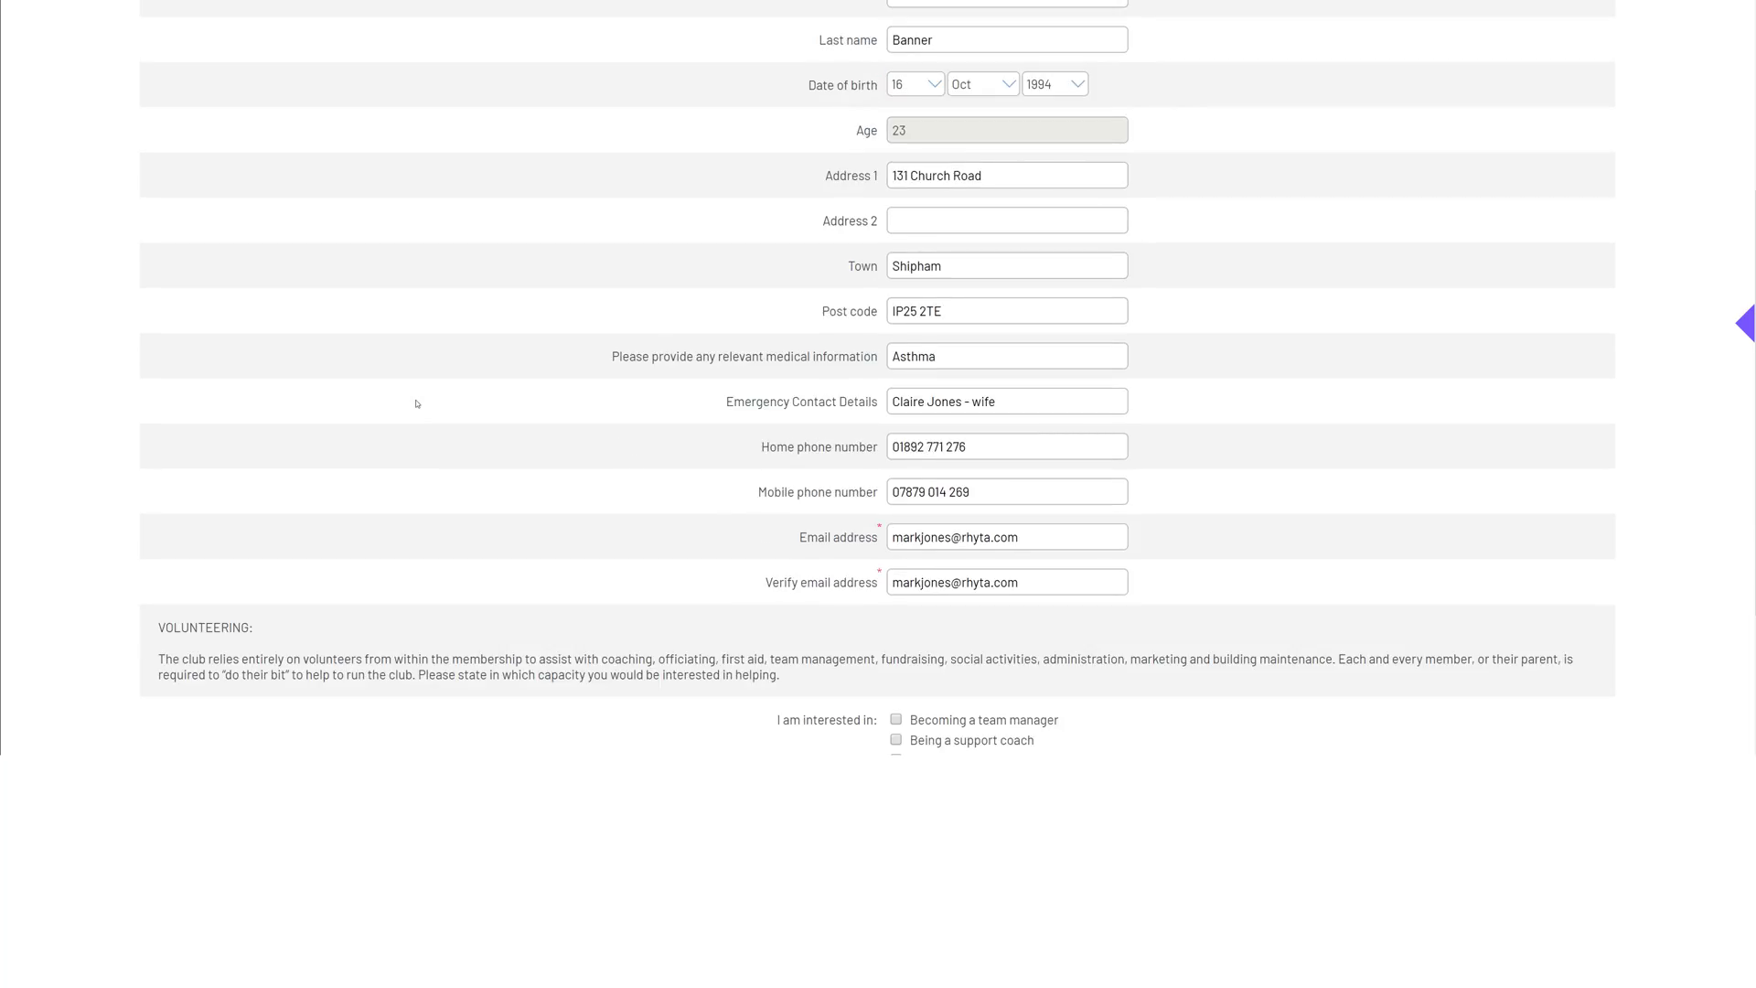
scroll(417, 404, "down", 5)
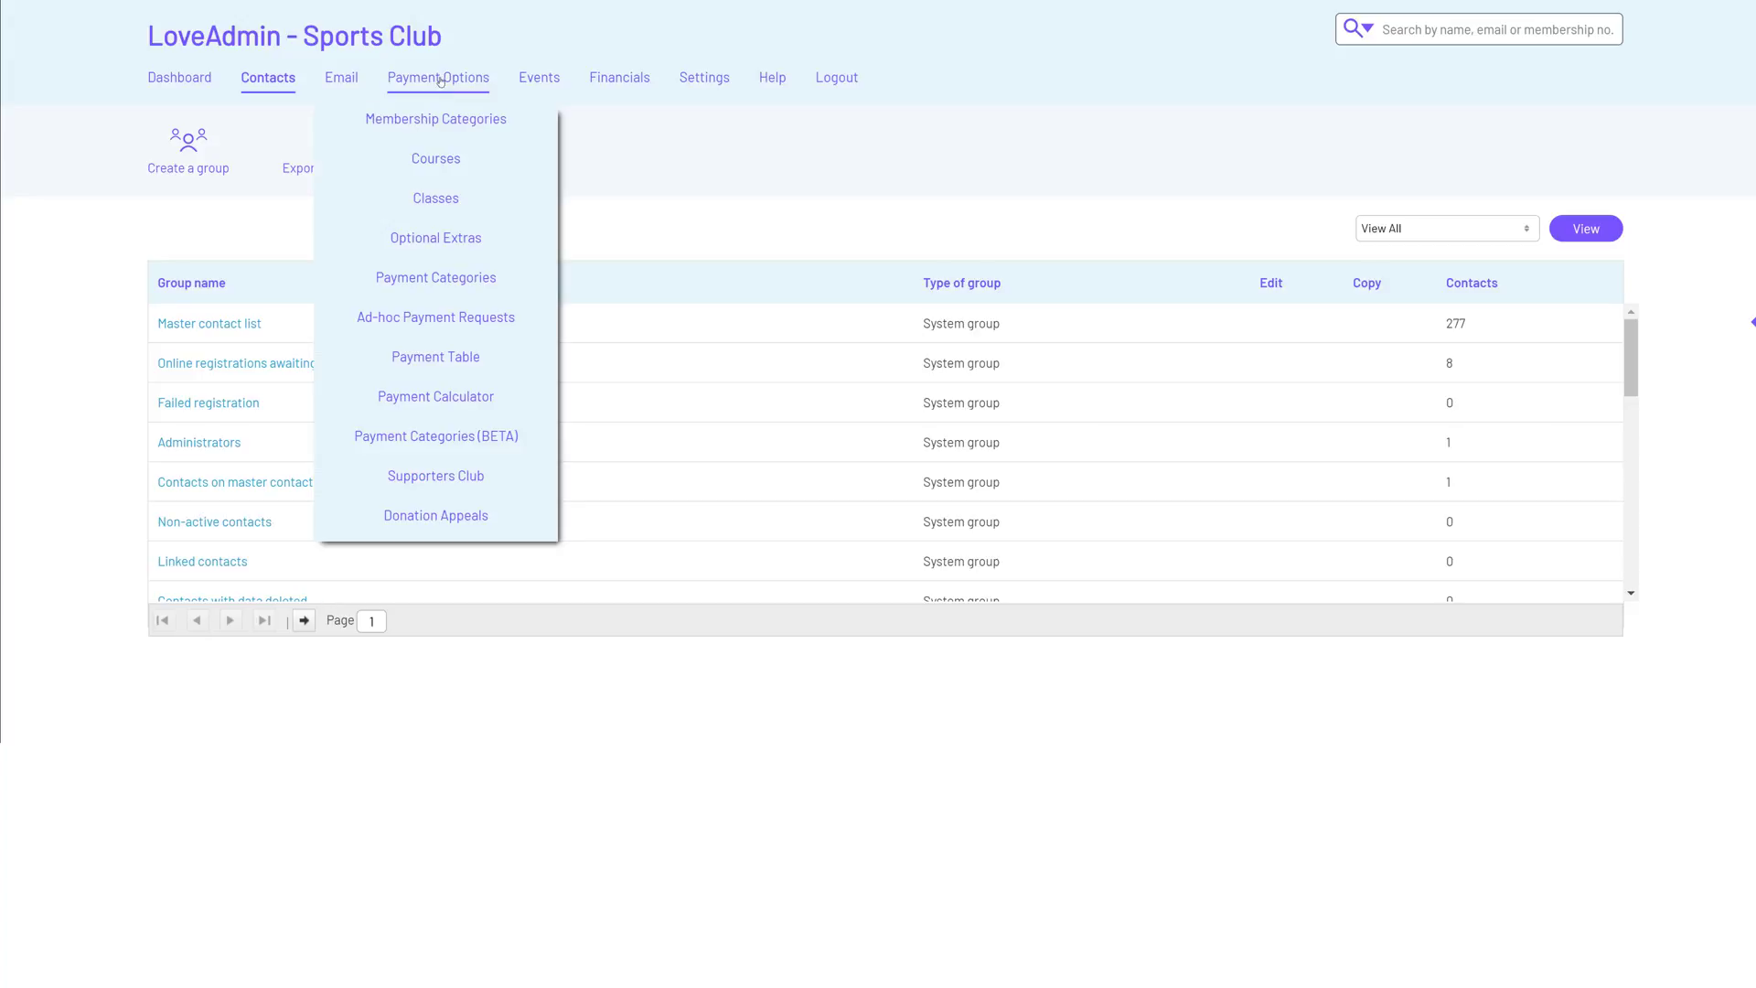
Renew Adult Annual Membership as 'Adult Annual Membership 2019/2020' for paid-up members only, skipping the settings review
left_click(448, 121)
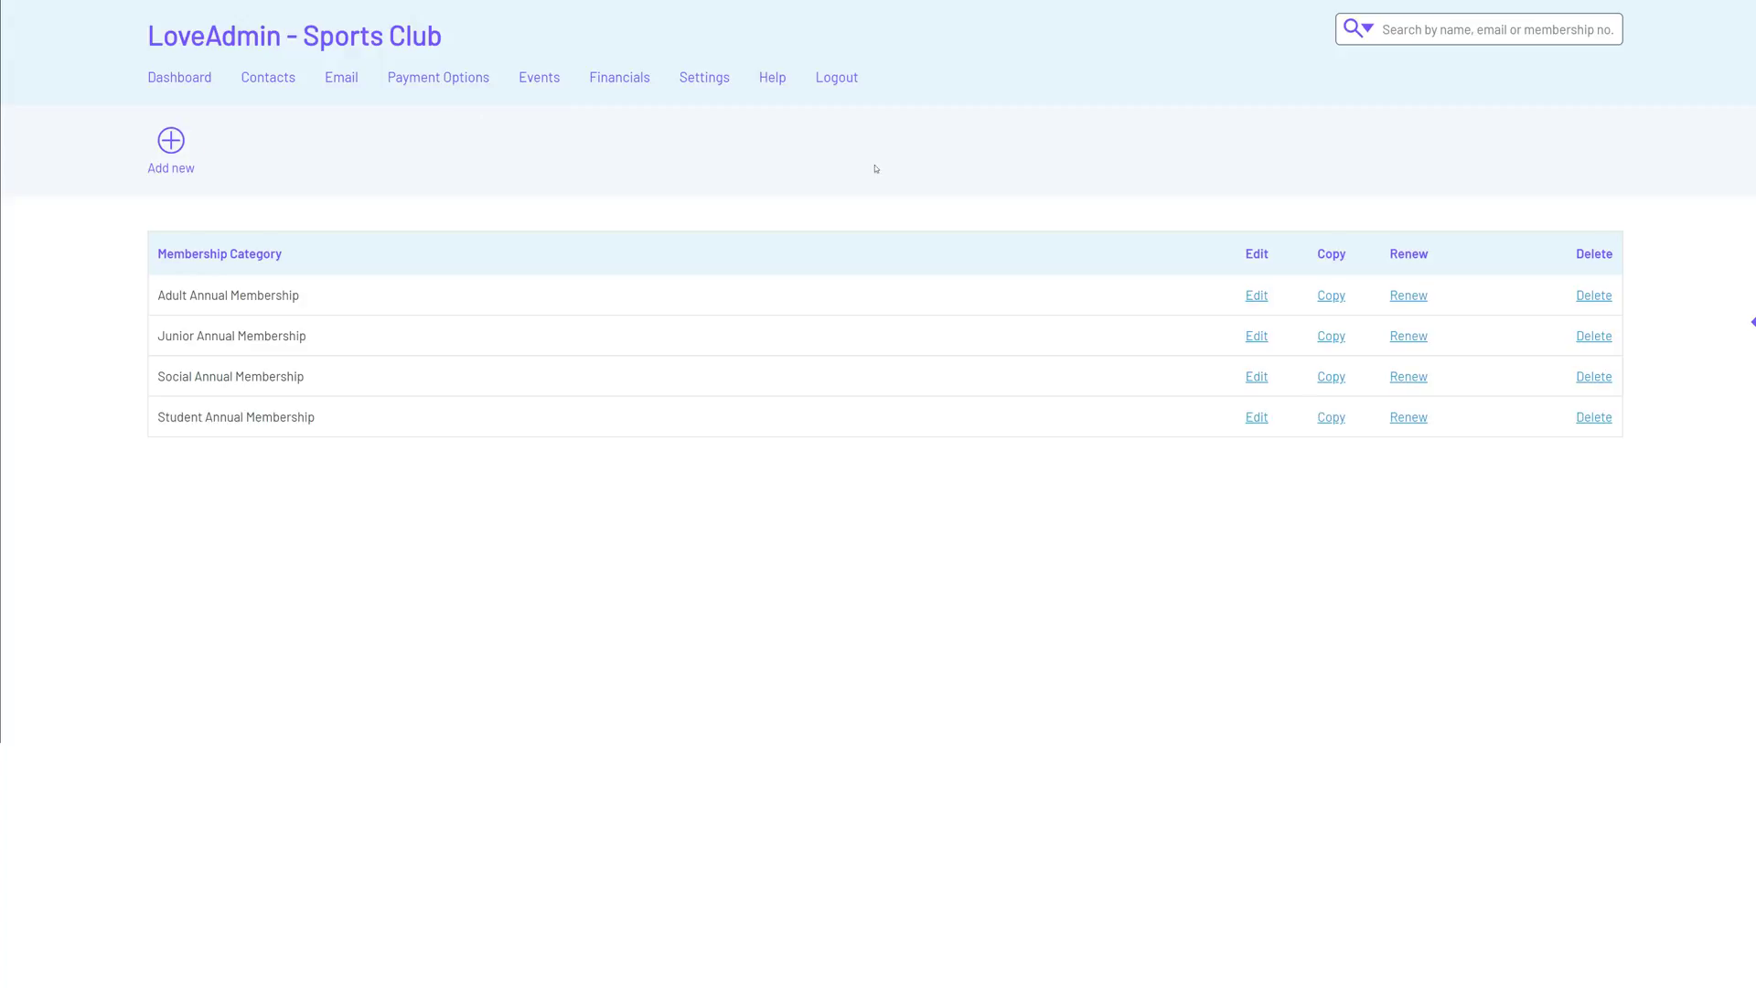
left_click(1394, 295)
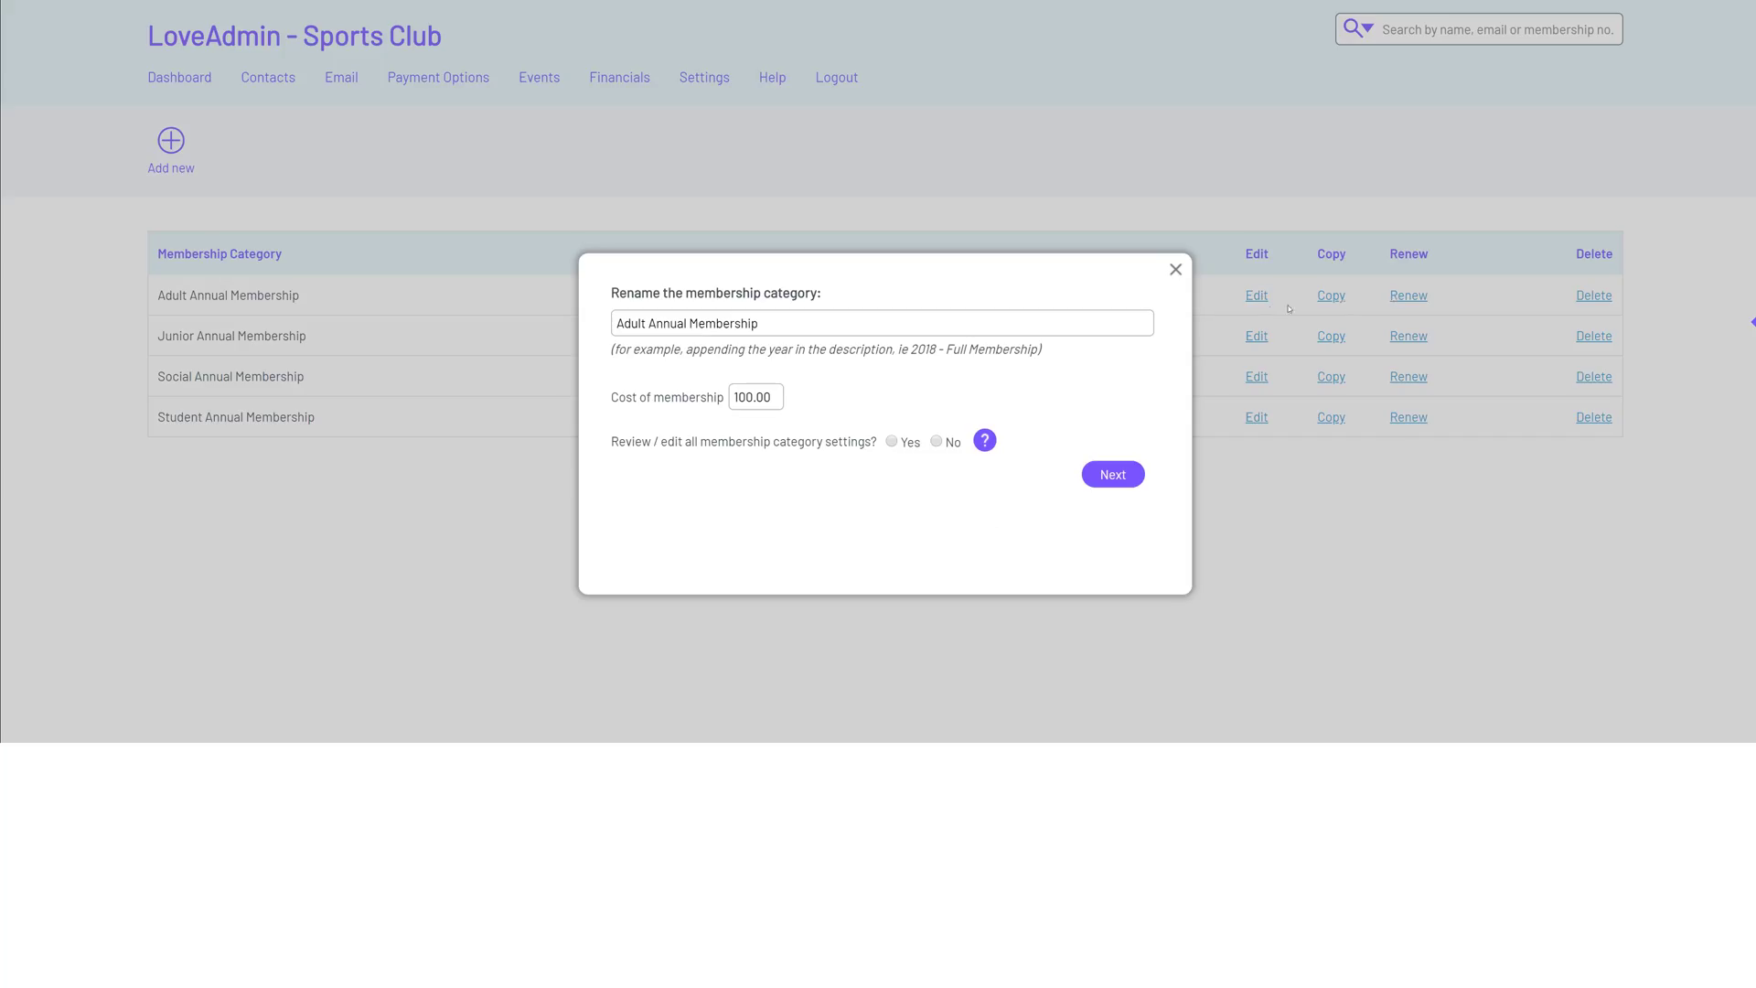
left_click(1089, 315)
type("2019/2020")
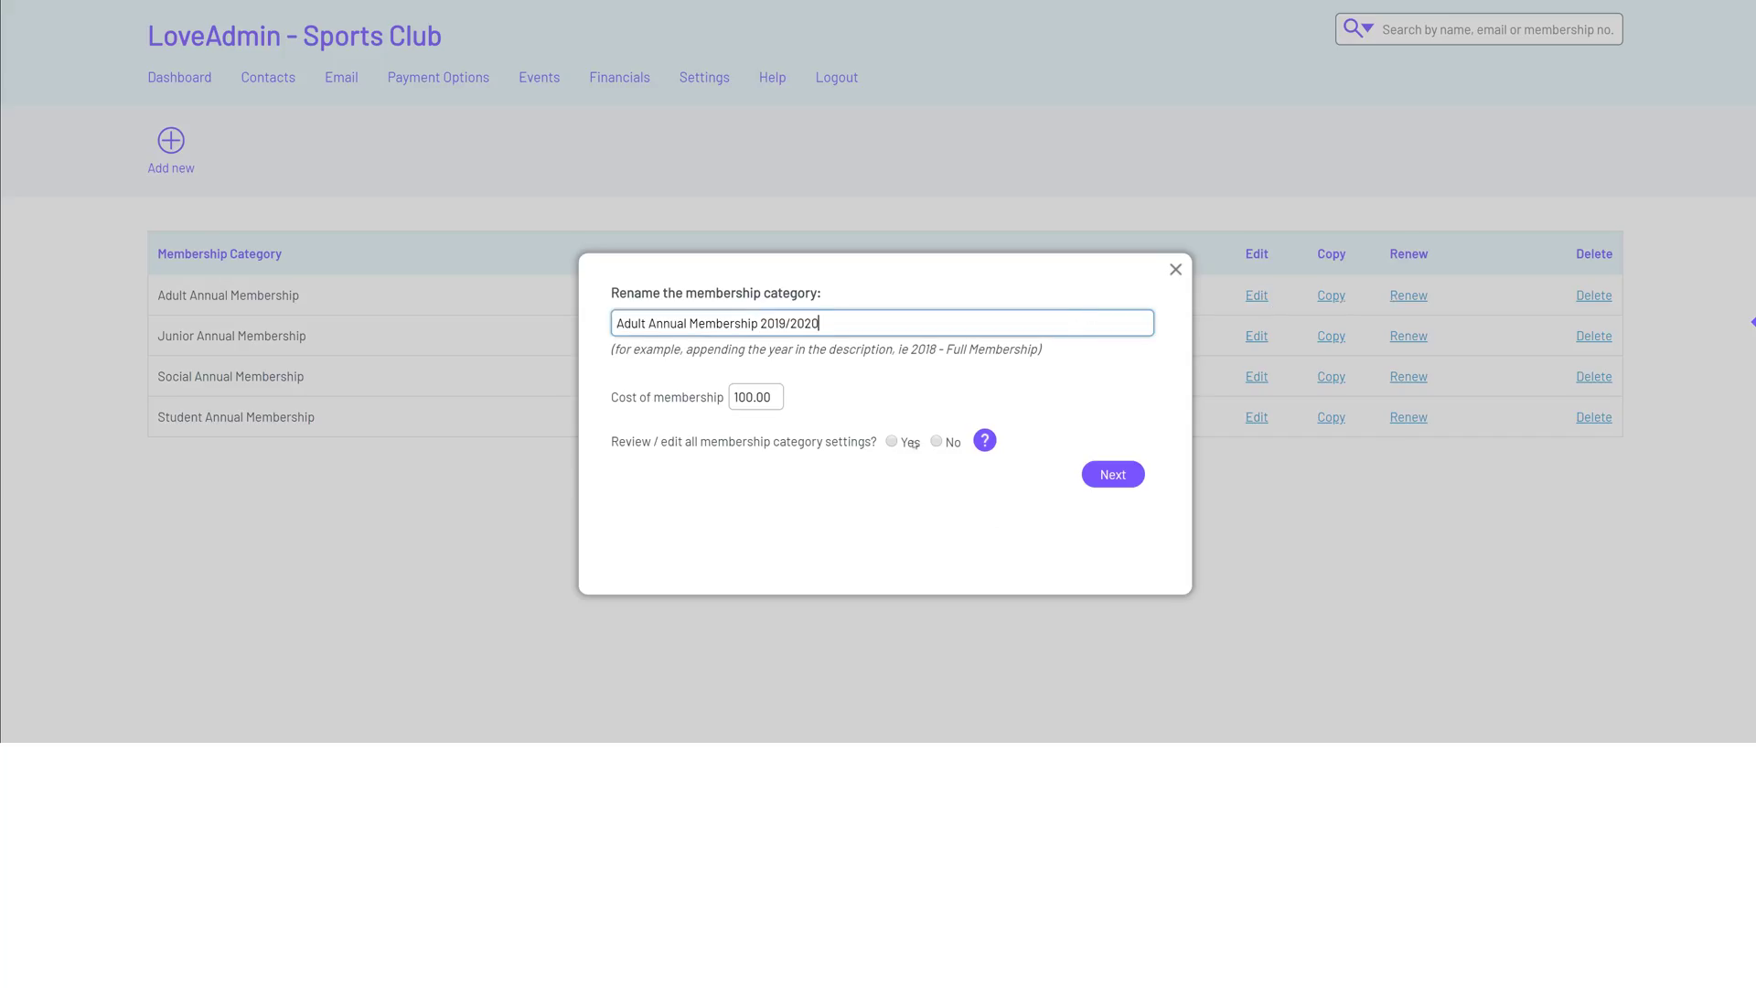
left_click(892, 442)
left_click(934, 443)
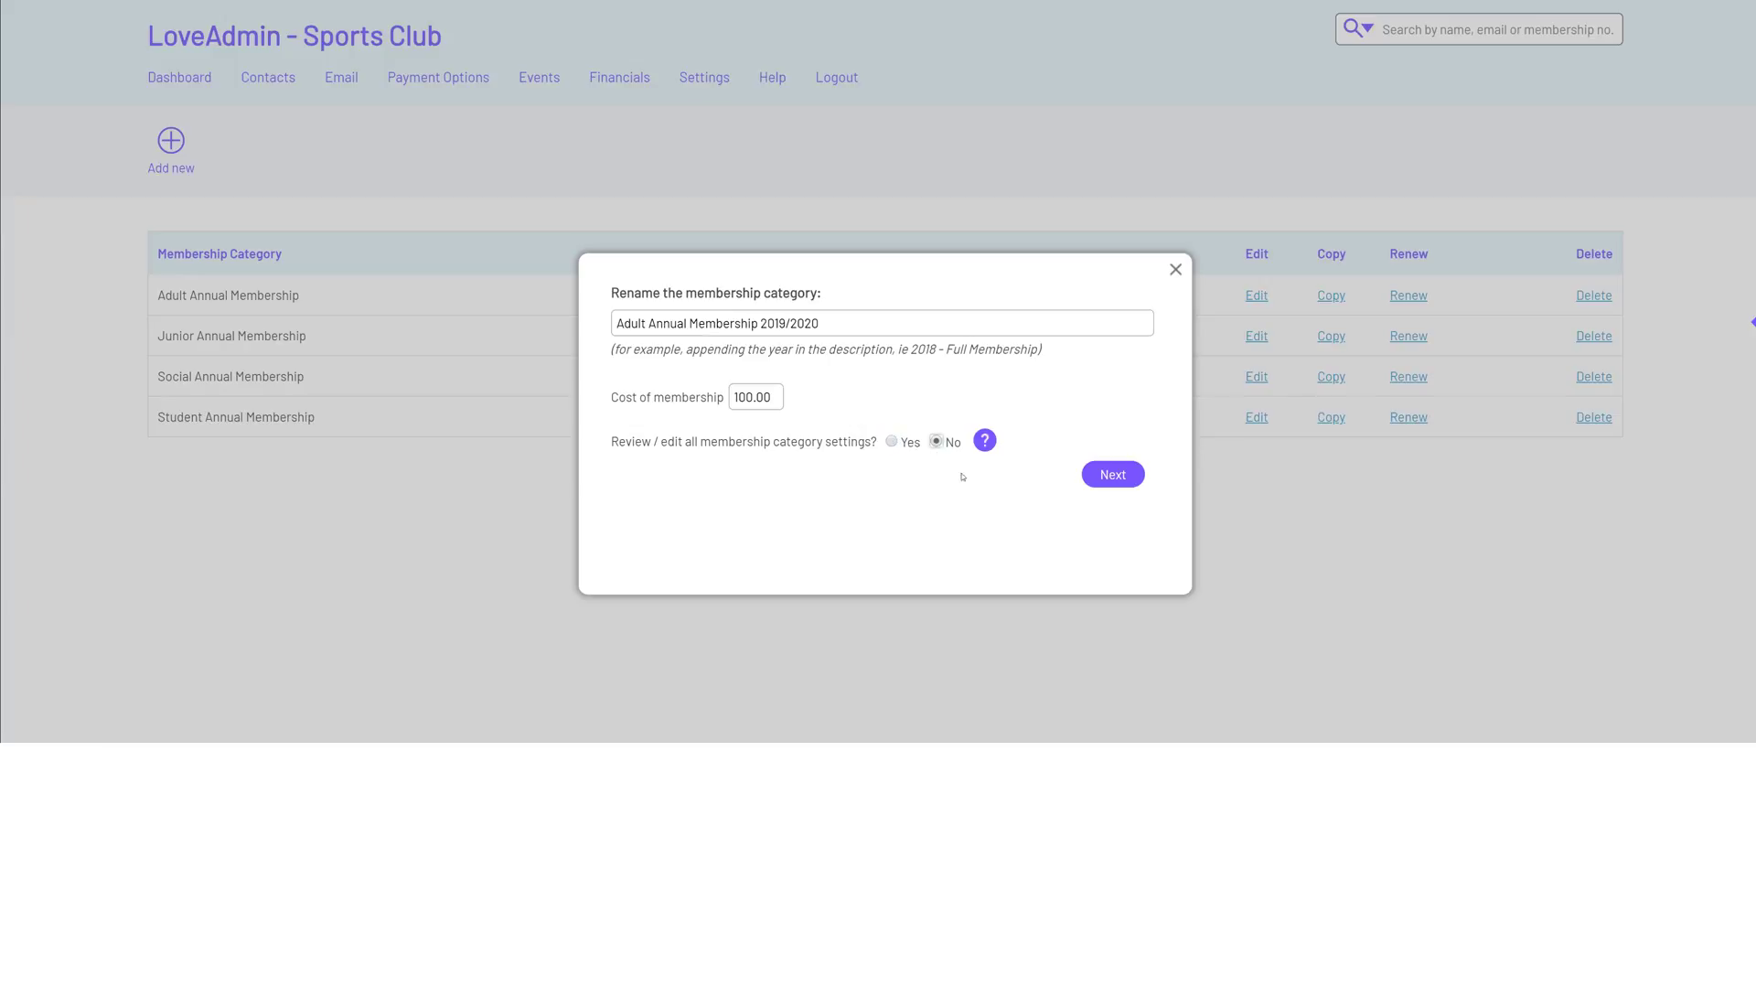
left_click(1113, 475)
left_click(678, 371)
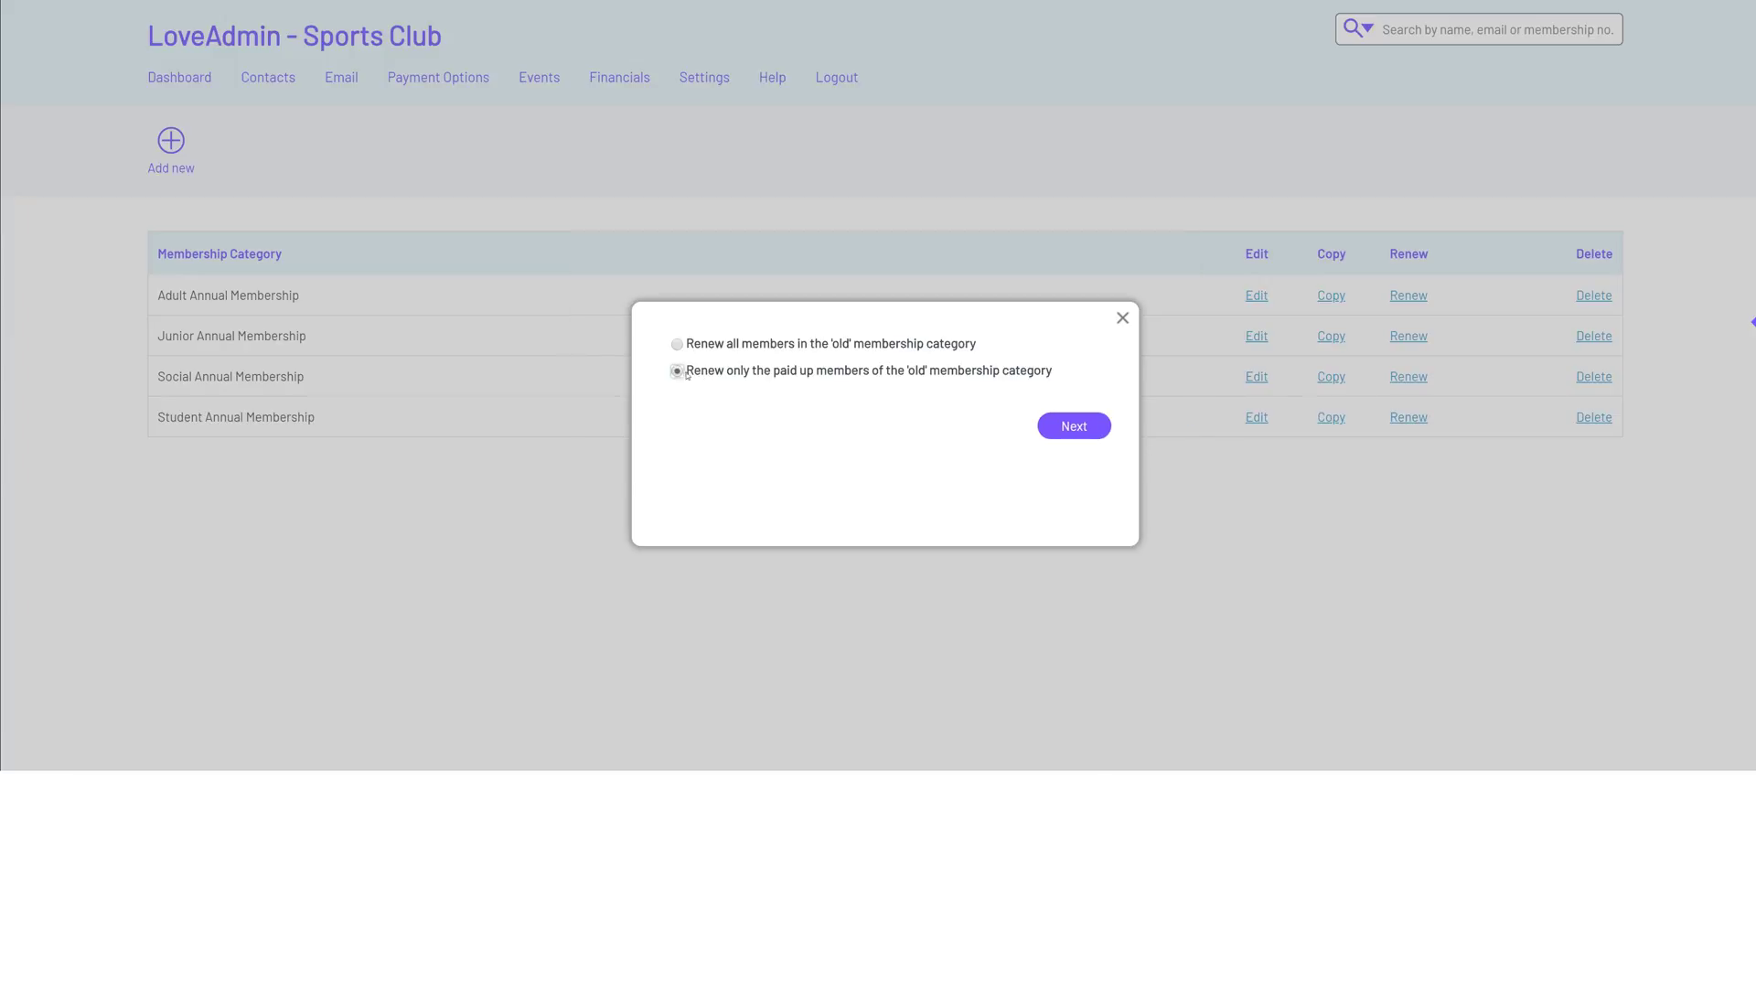
left_click(1043, 431)
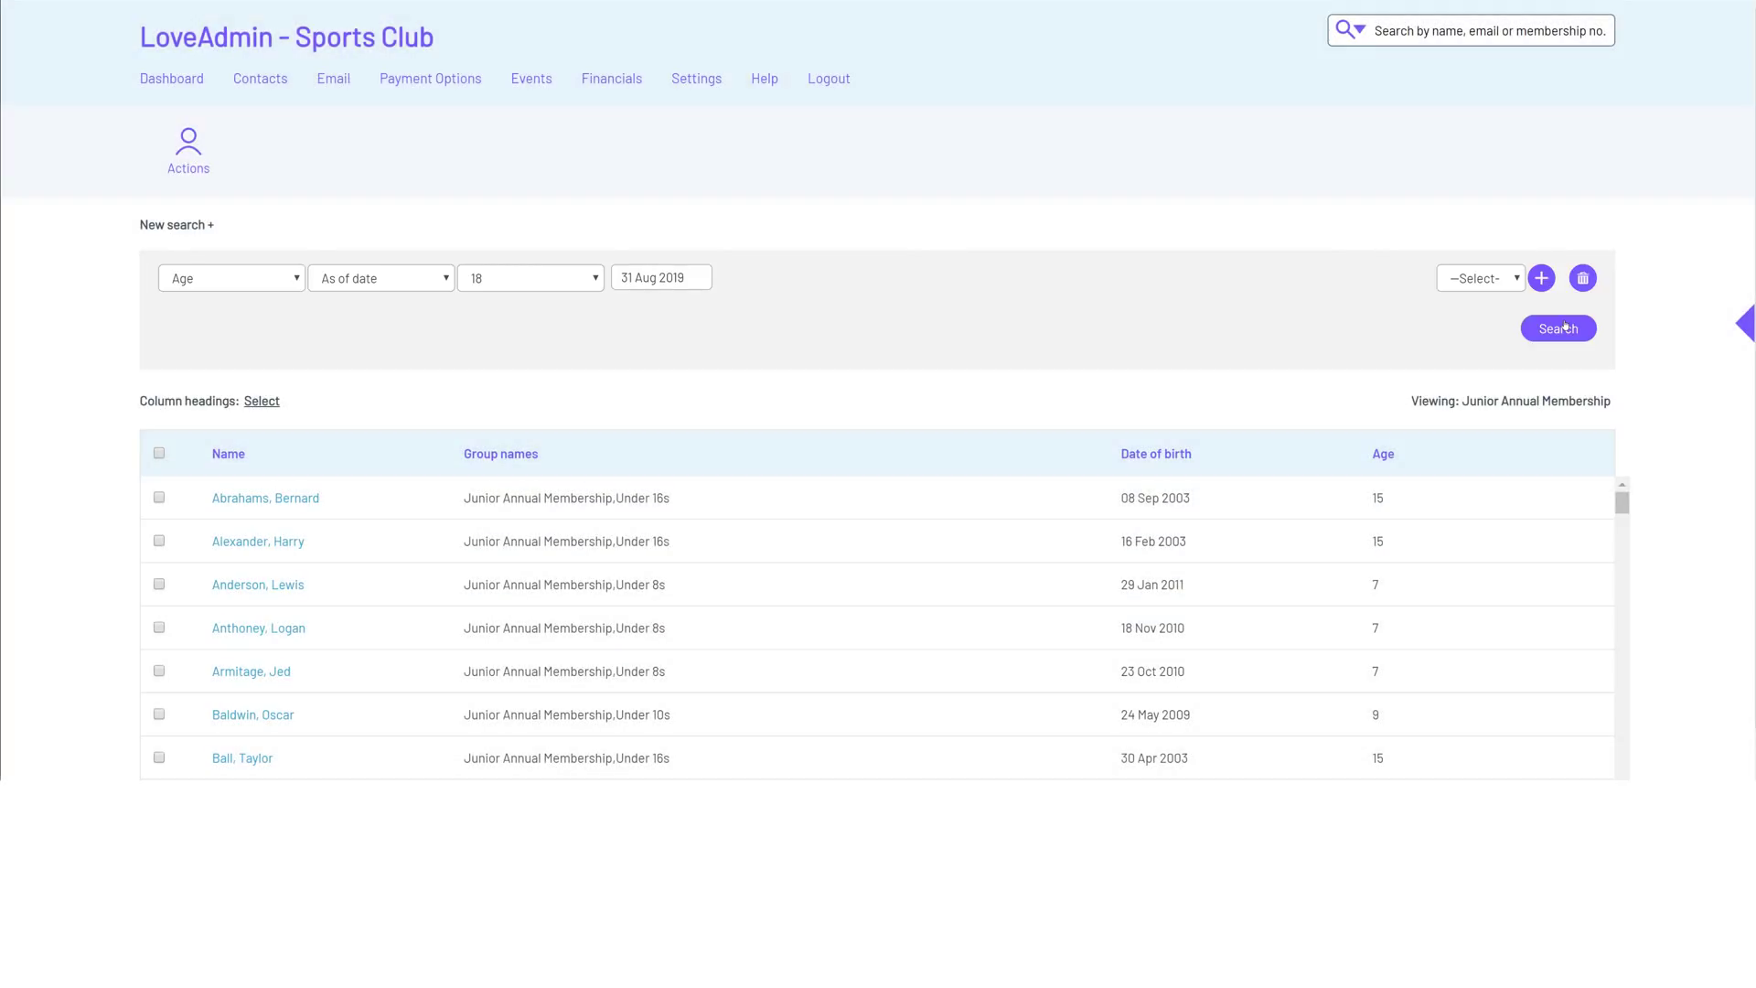
Search Junior Annual Membership for members aged 18 as of 31 Aug 2019
left_click(1564, 325)
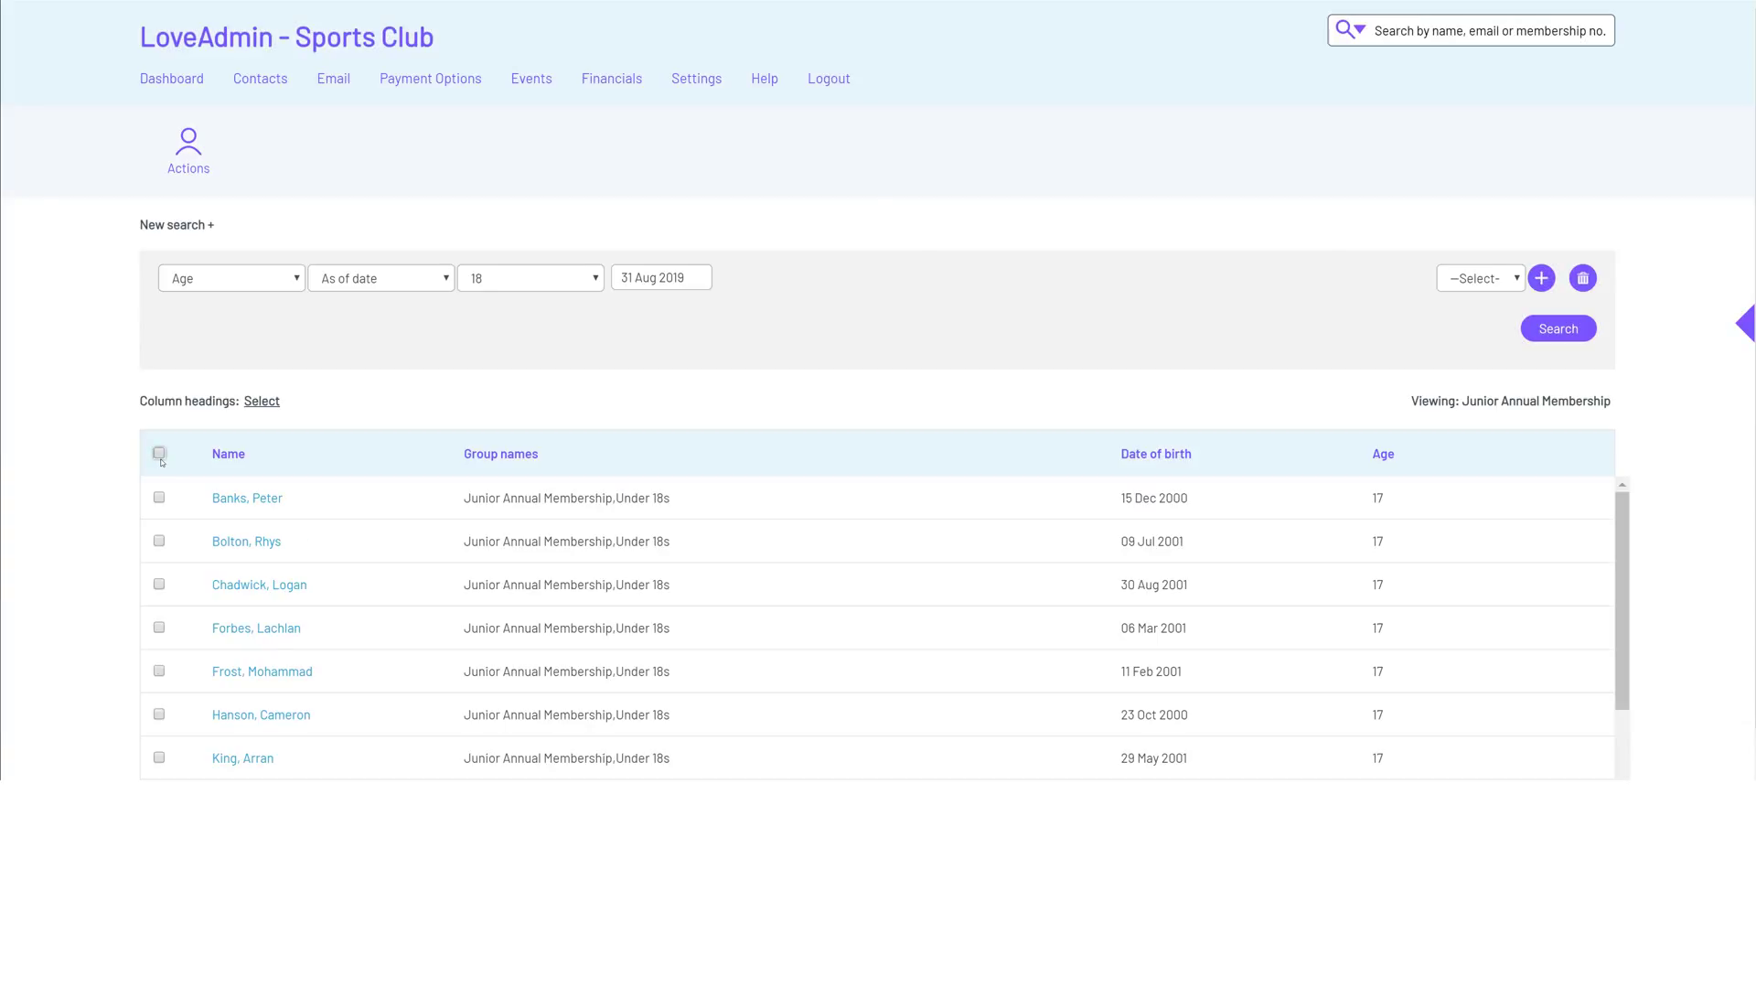
Move the listed juniors into the Adult Annual Membership 2019/2020 group
left_click(167, 175)
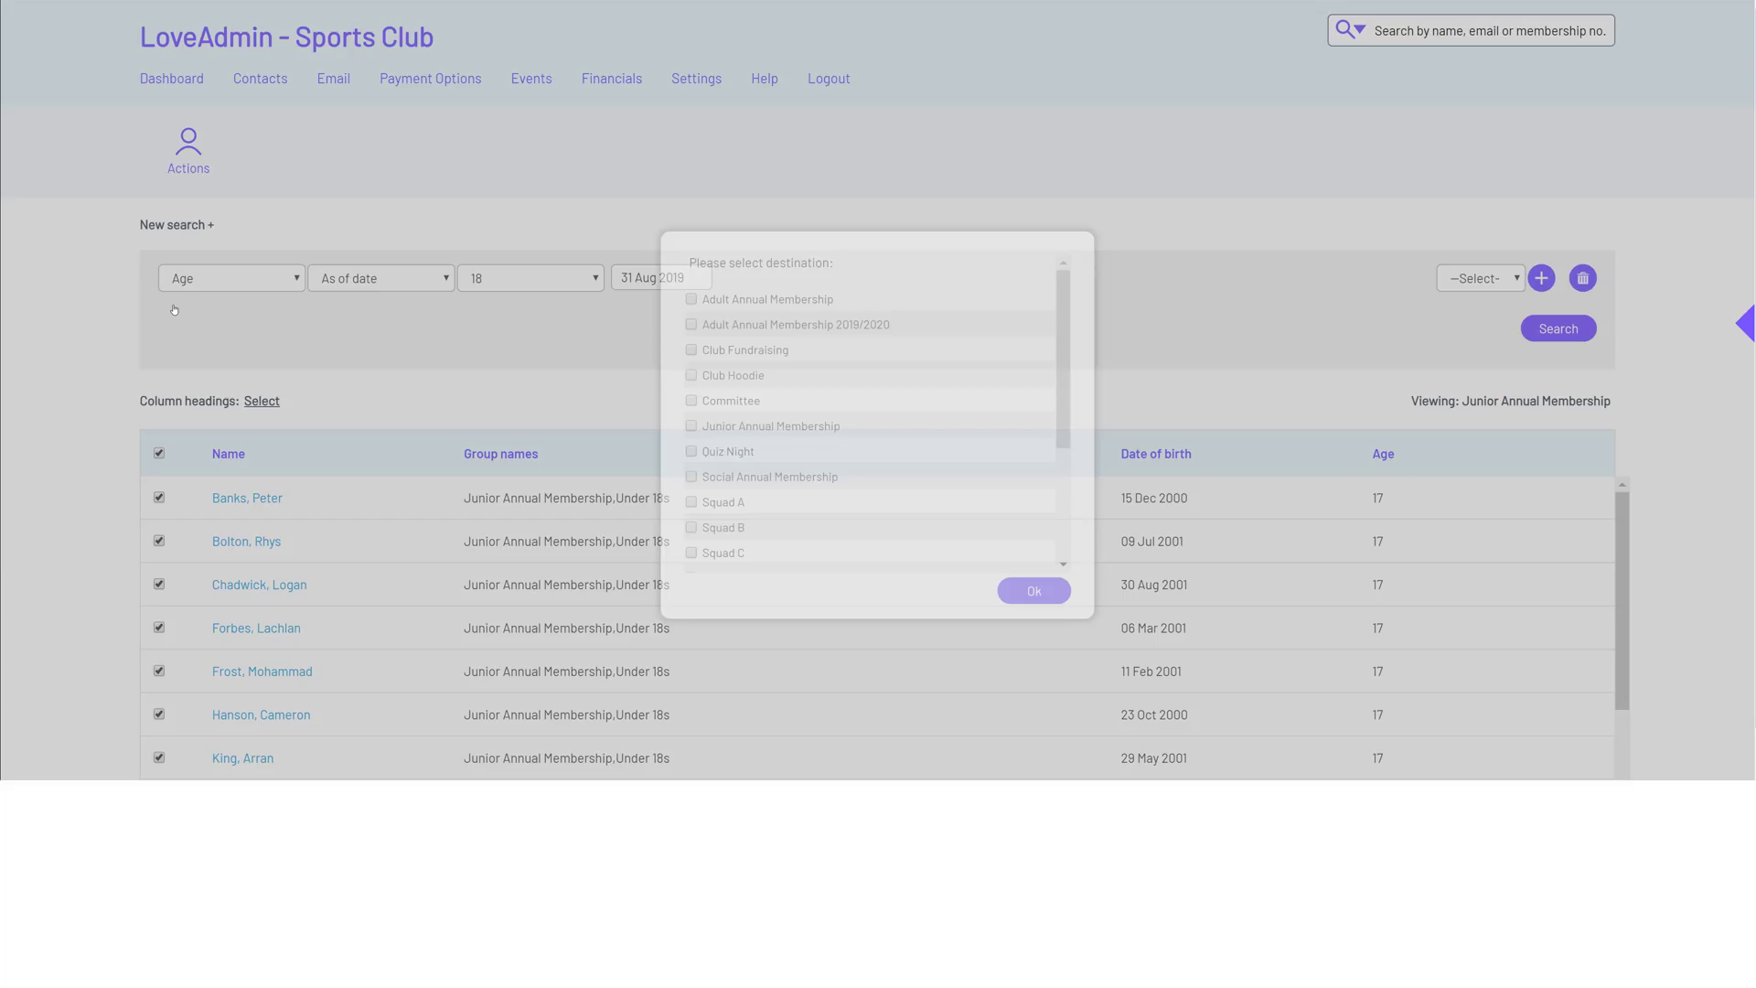
left_click(176, 310)
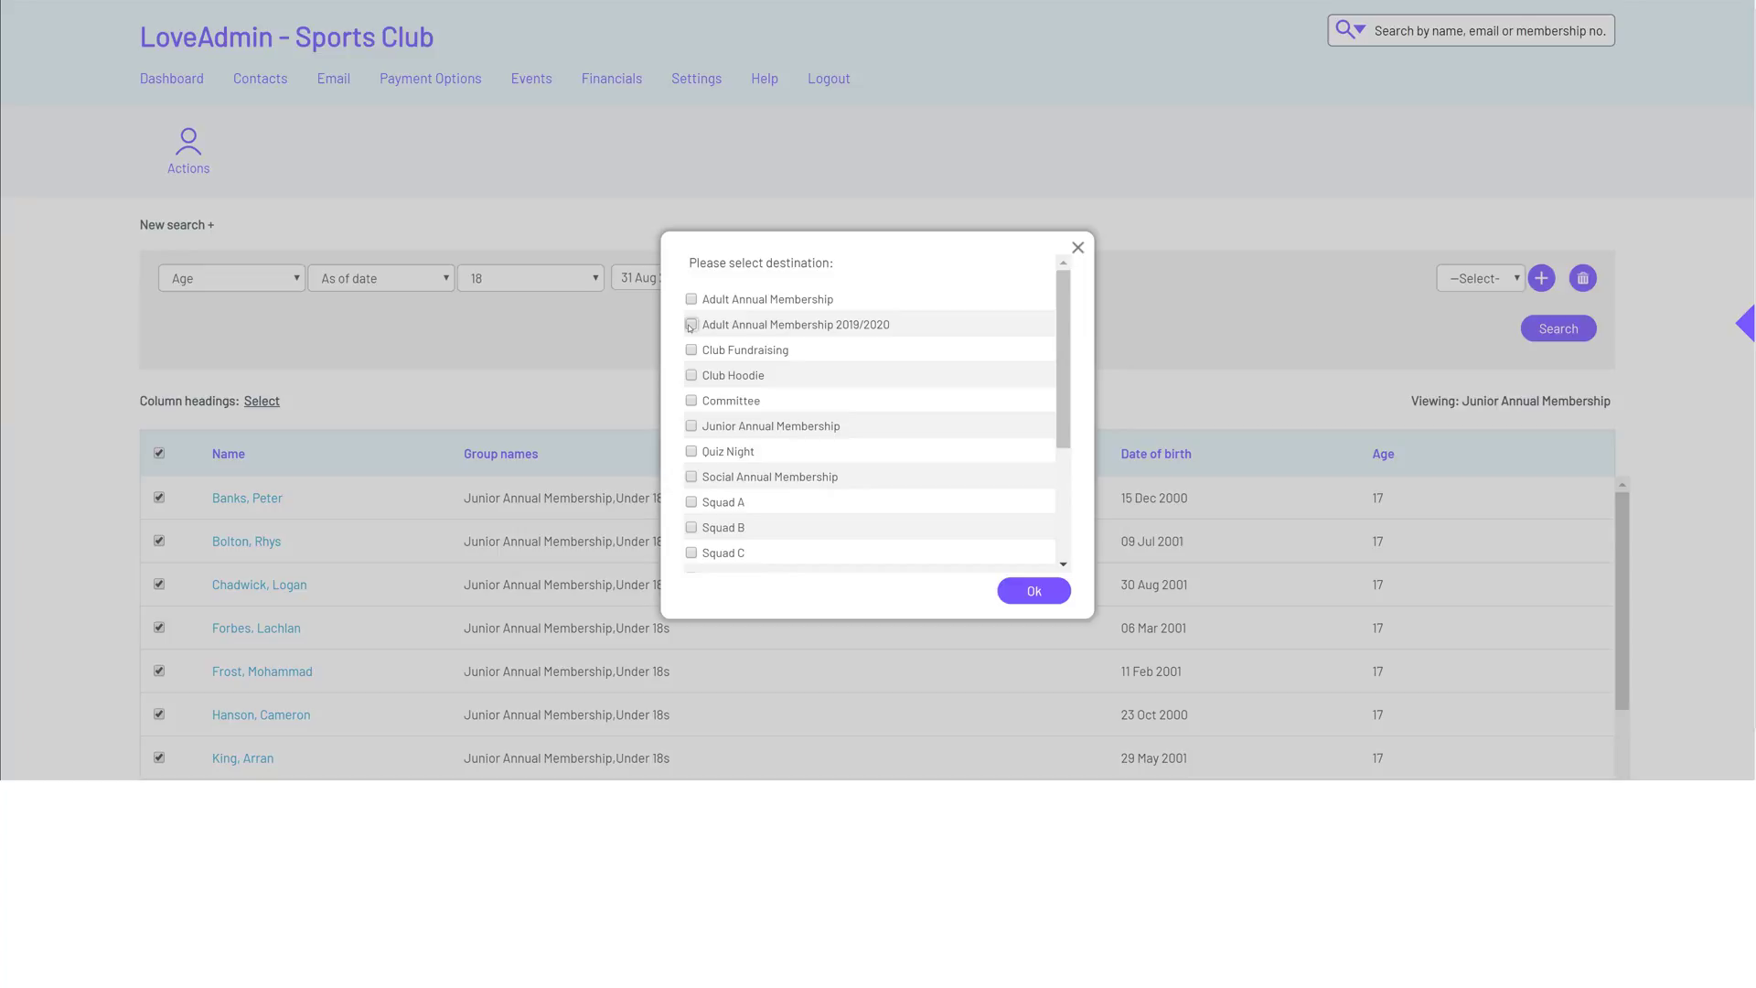
left_click(1034, 590)
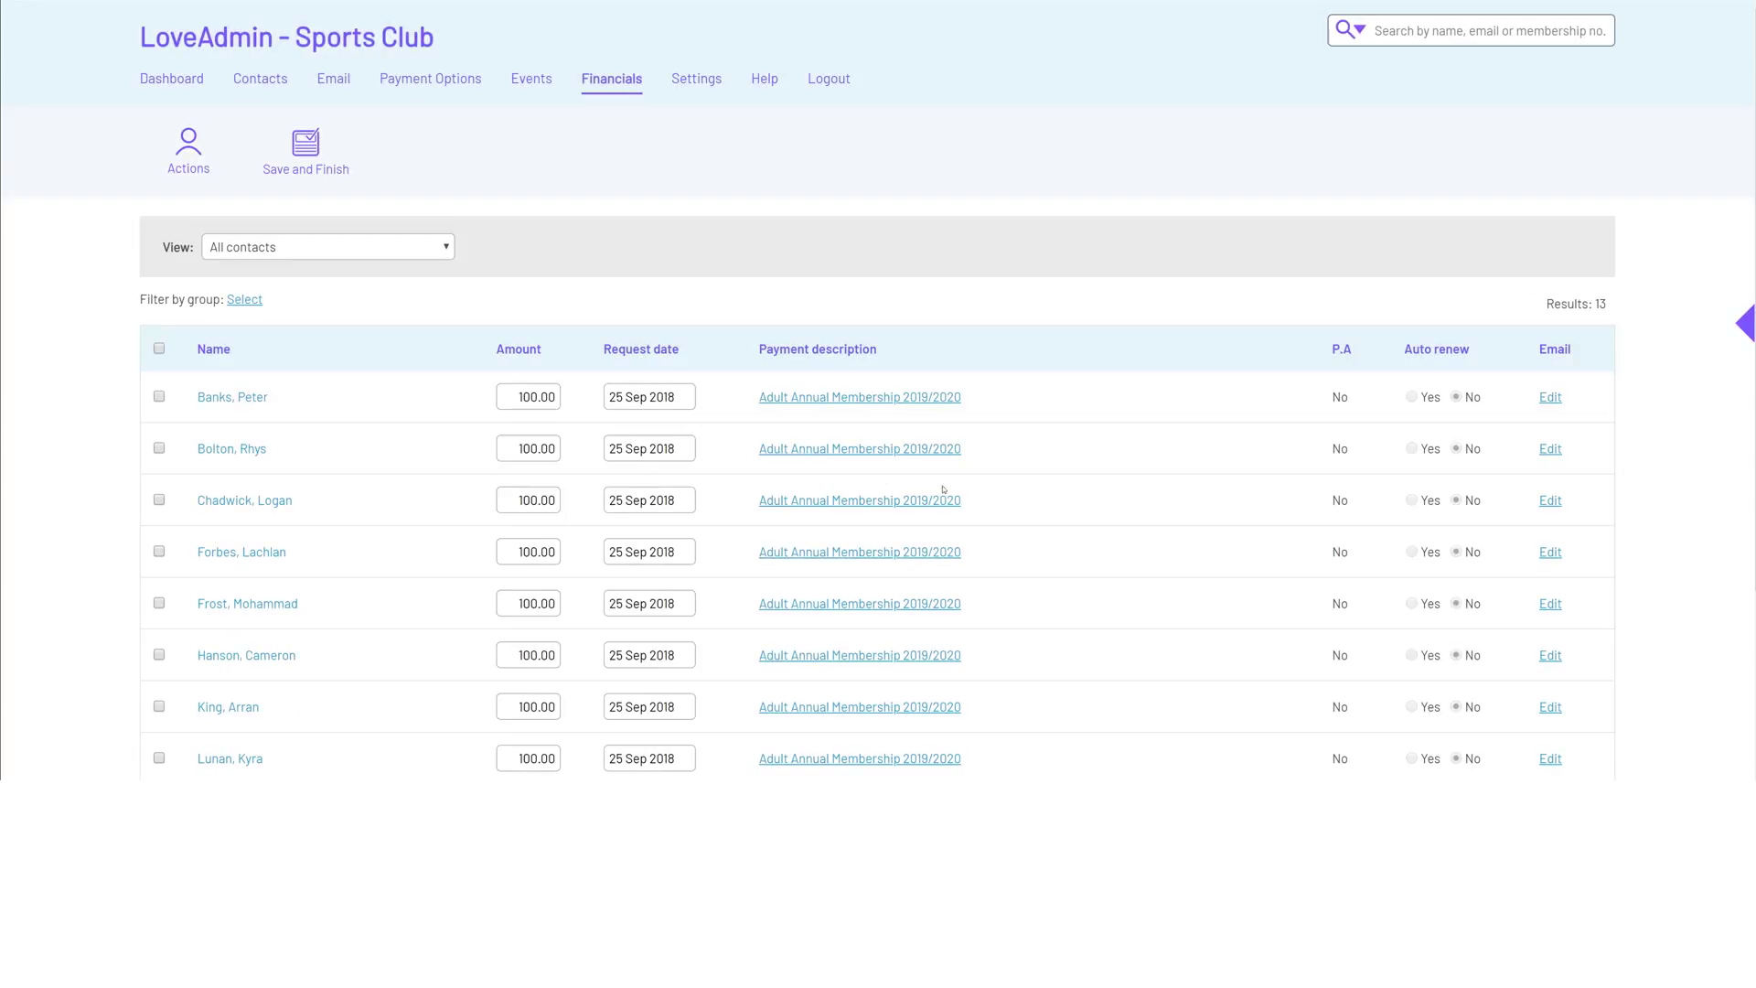
Save the new payment requests, then cut the first upcoming Adult Annual Membership request to 75.00
left_click(311, 149)
mouse_move(613, 88)
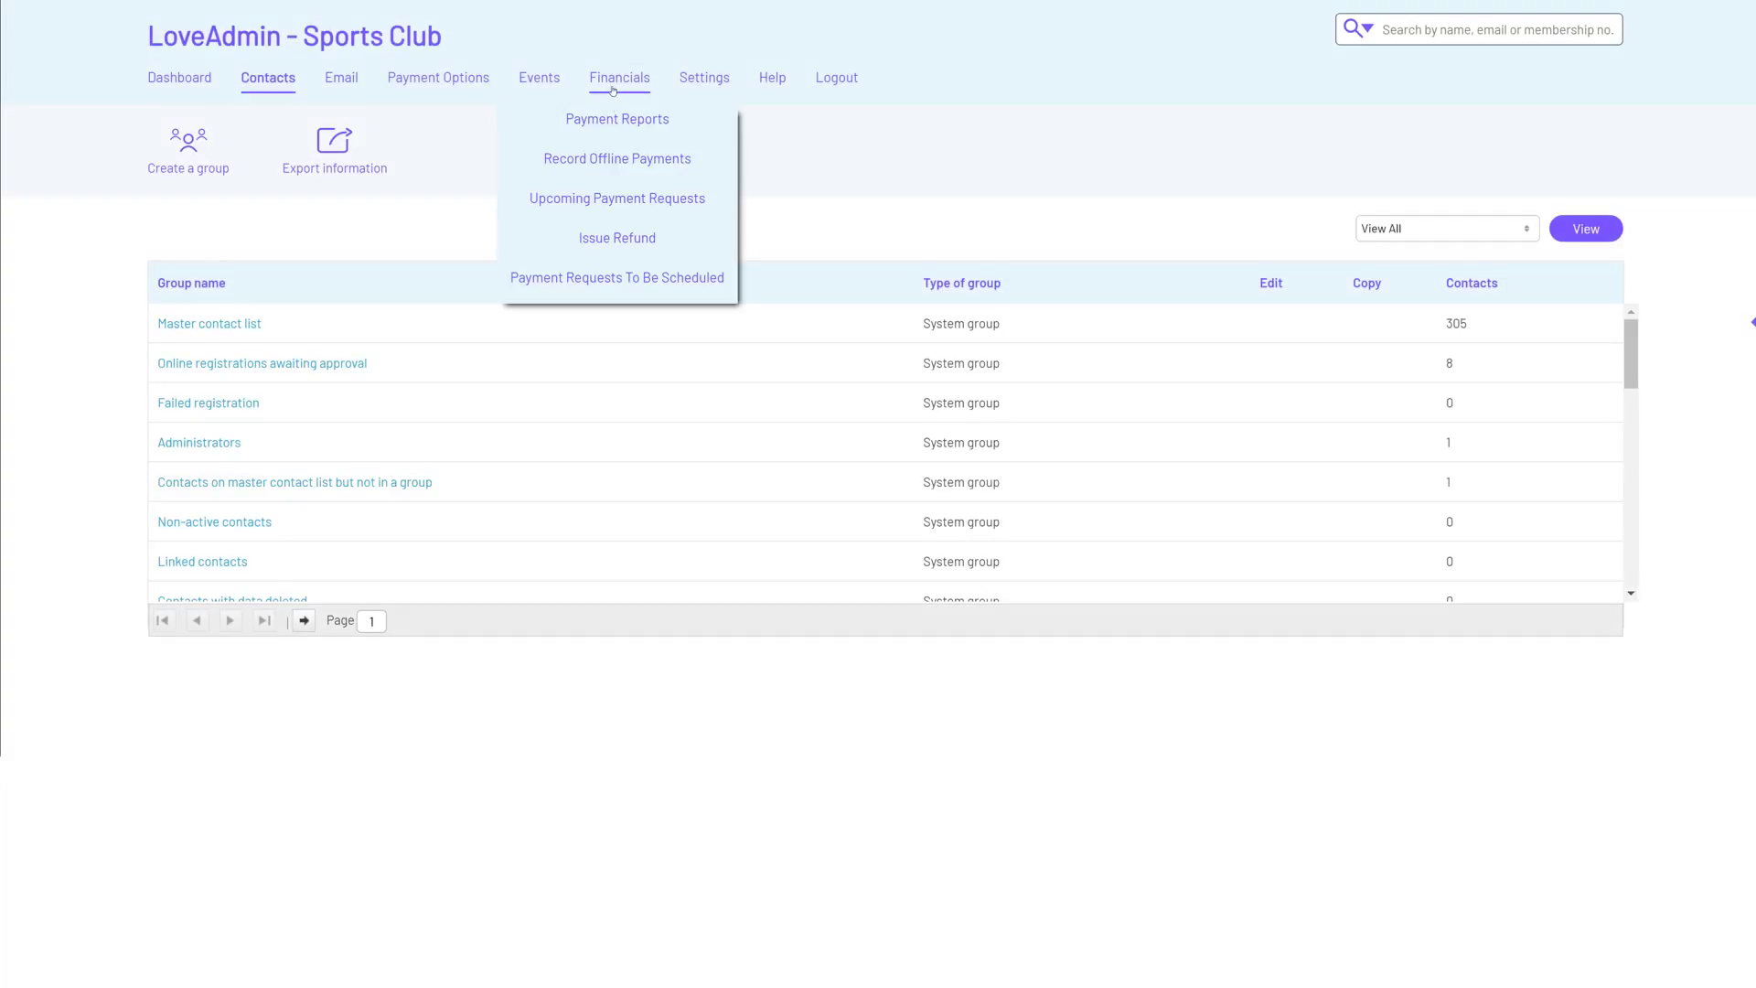
left_click(629, 200)
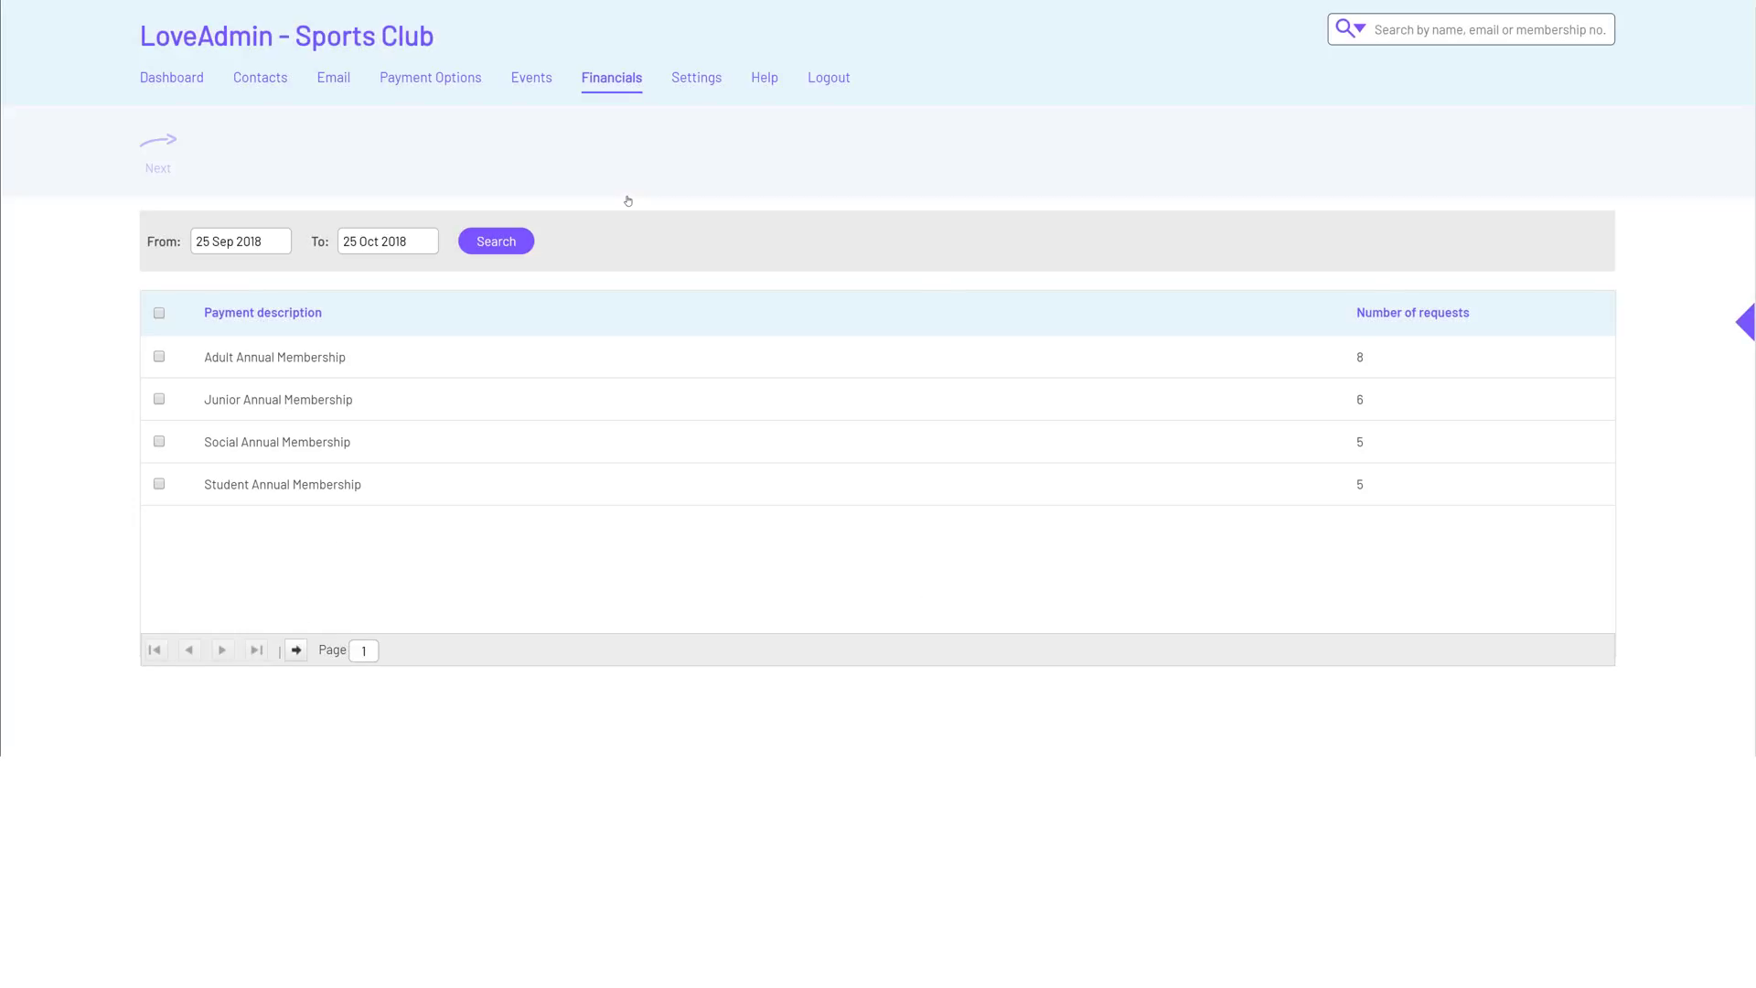
left_click(160, 355)
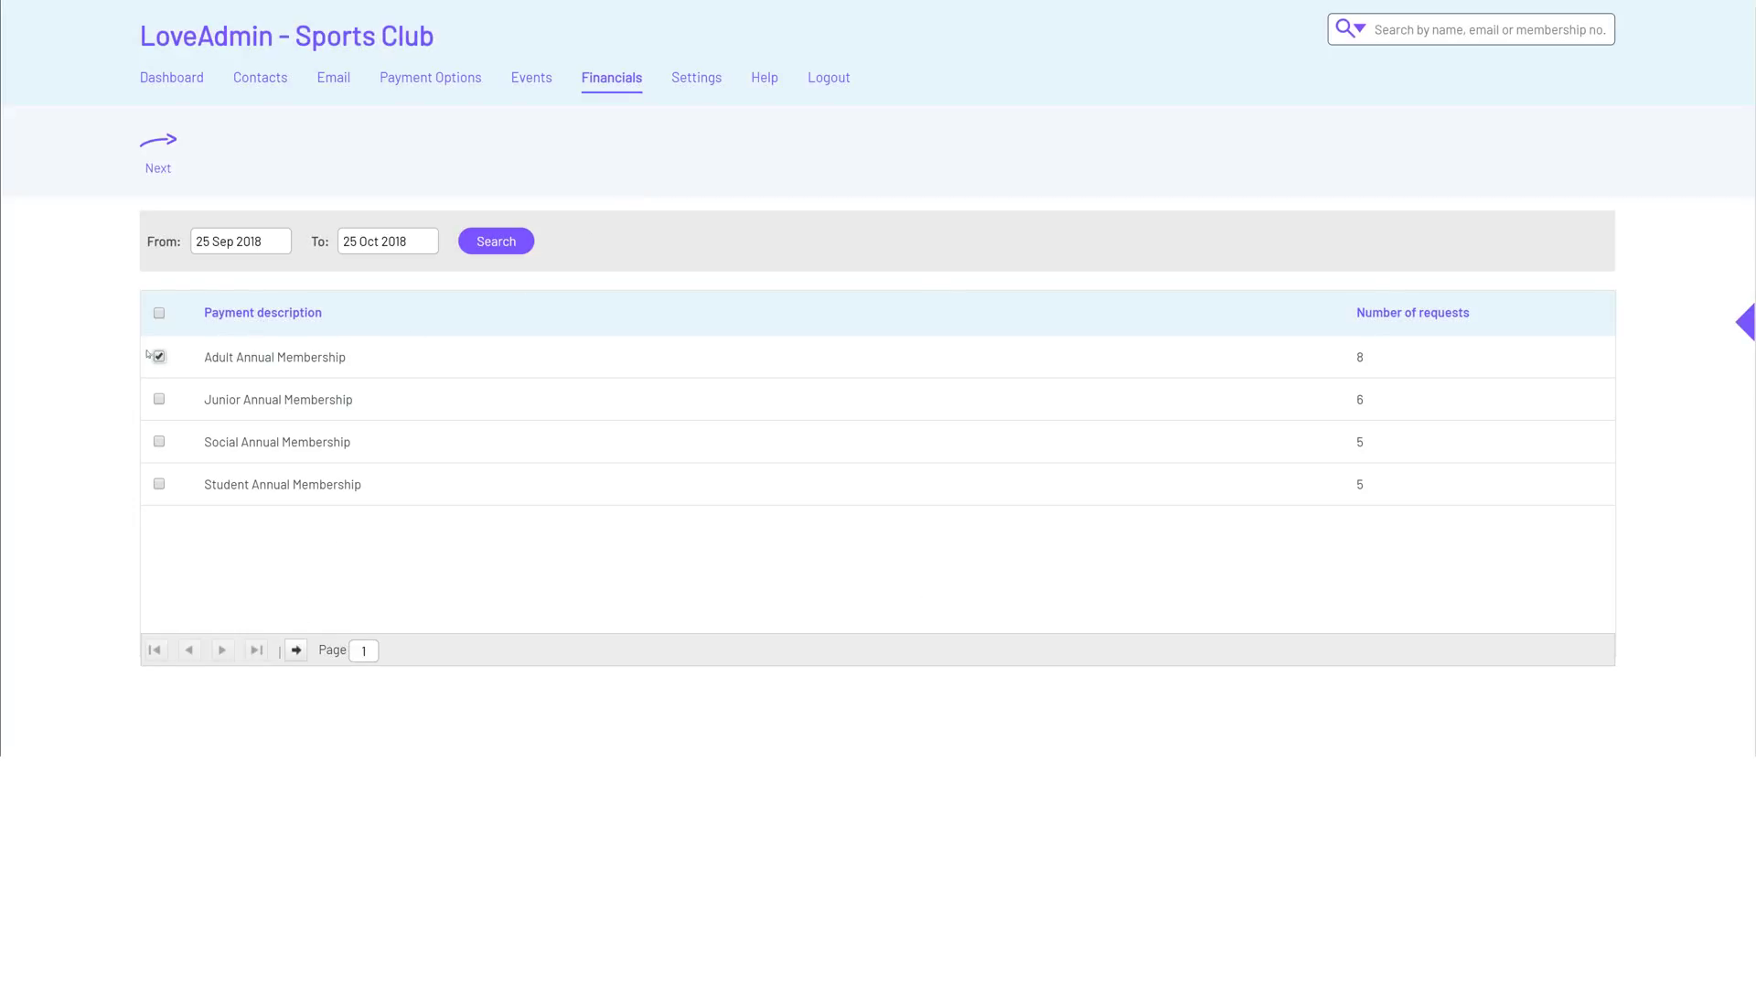
left_click(144, 154)
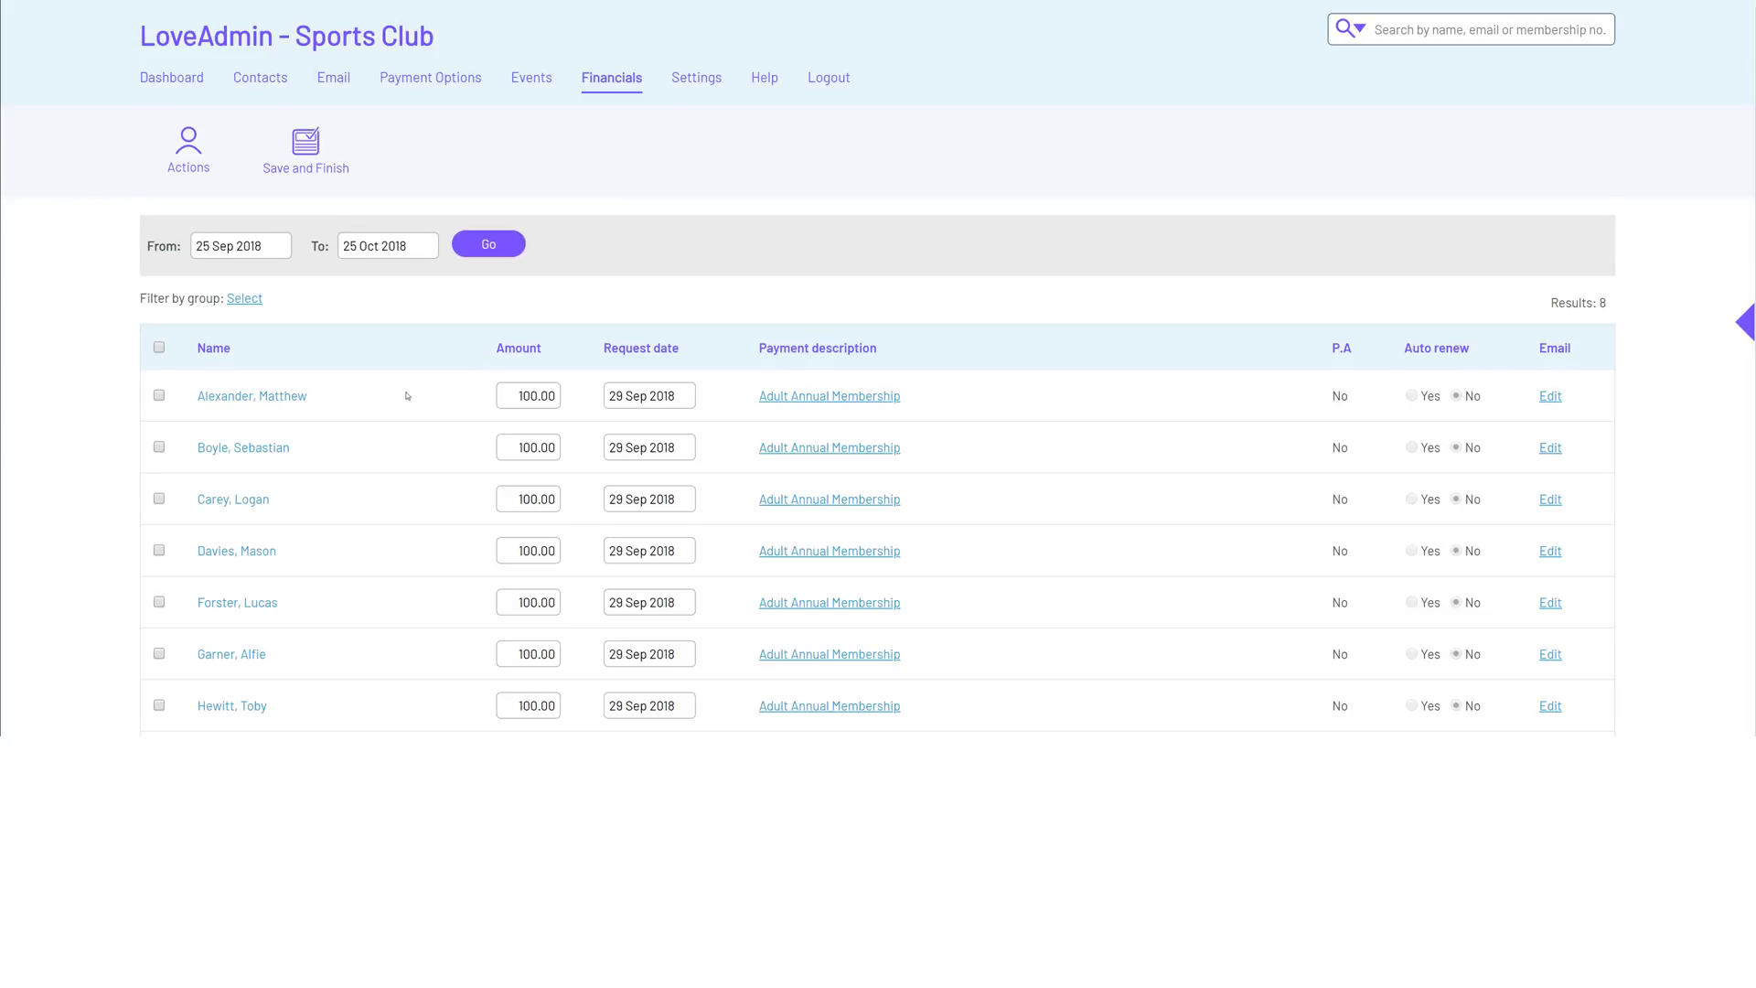
left_click(500, 393)
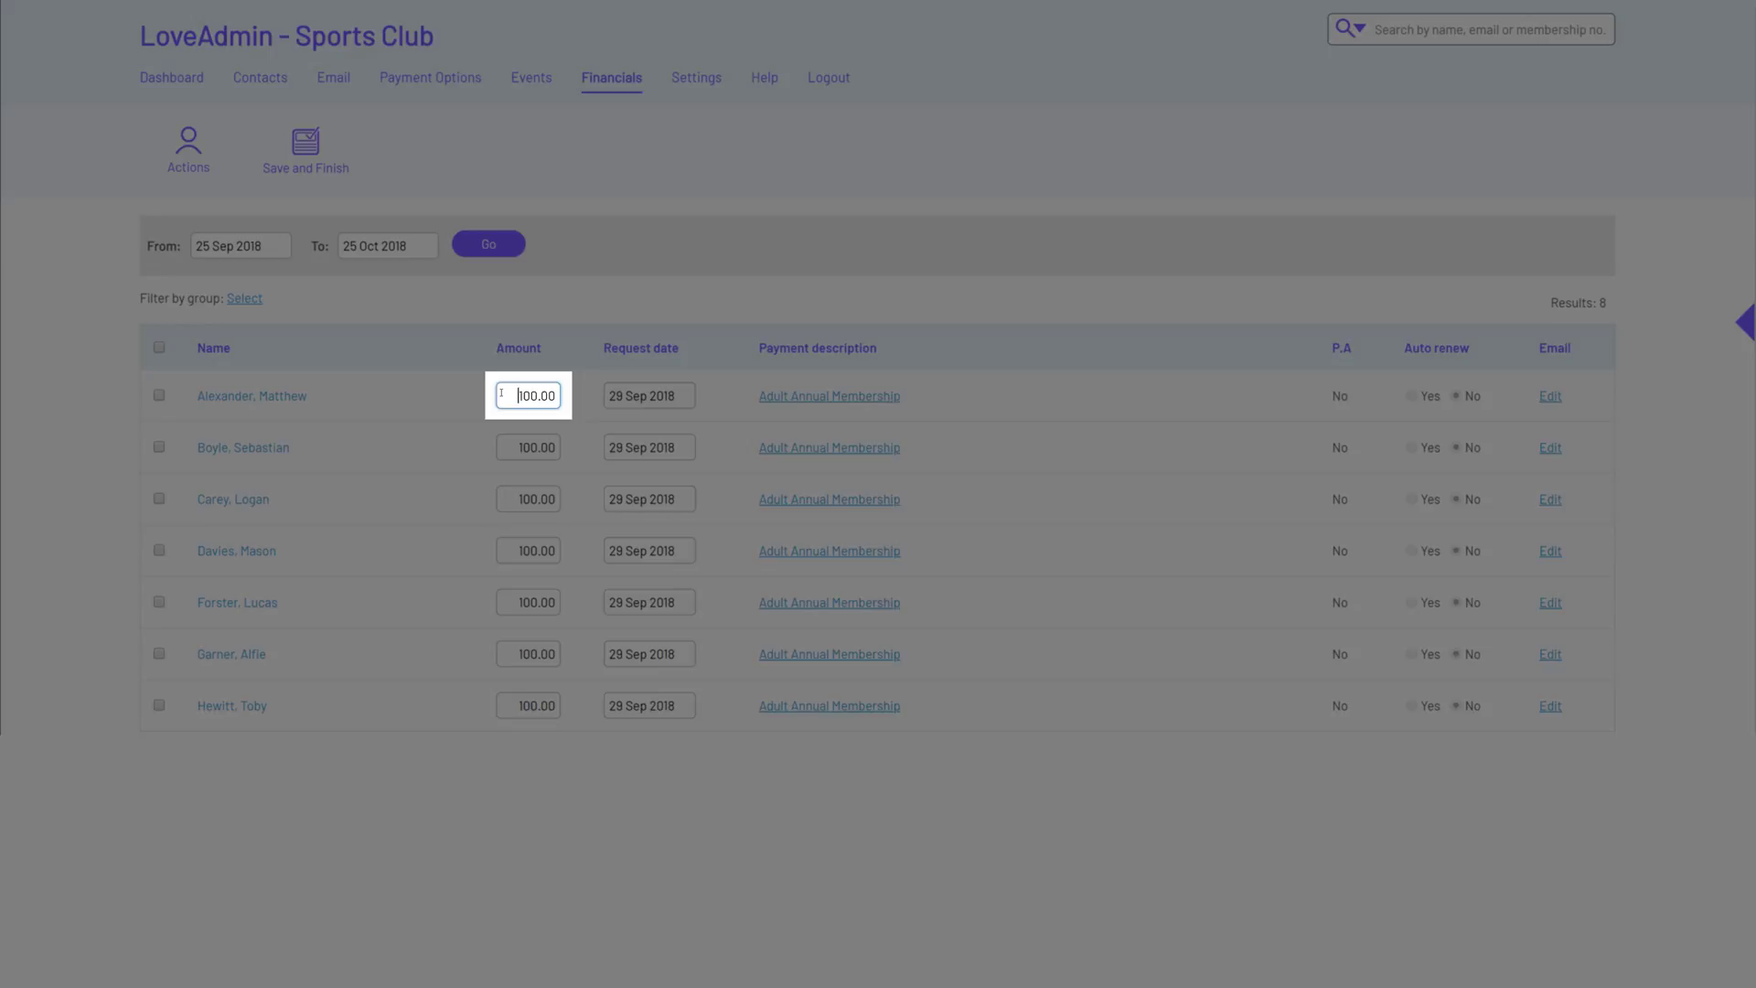
key("ctrl+a")
type("75.00")
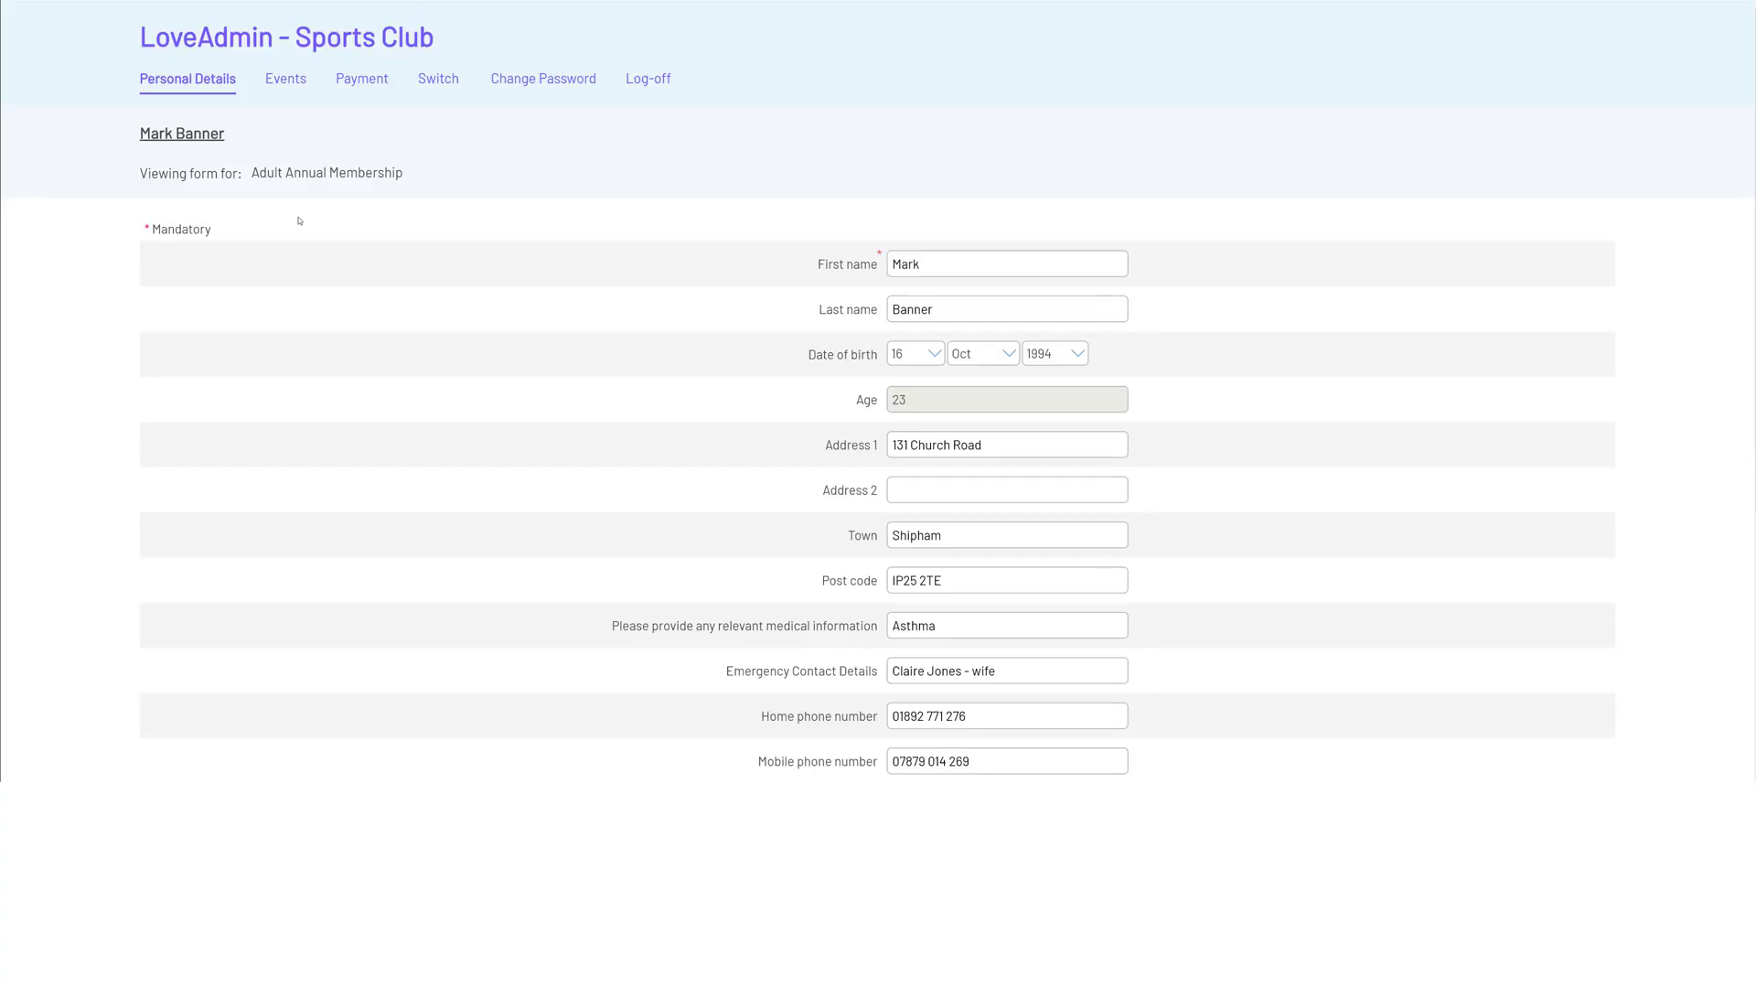
On the member portal's Payment tab, pay the 100.00 total by card without pre-authorising
left_click(370, 80)
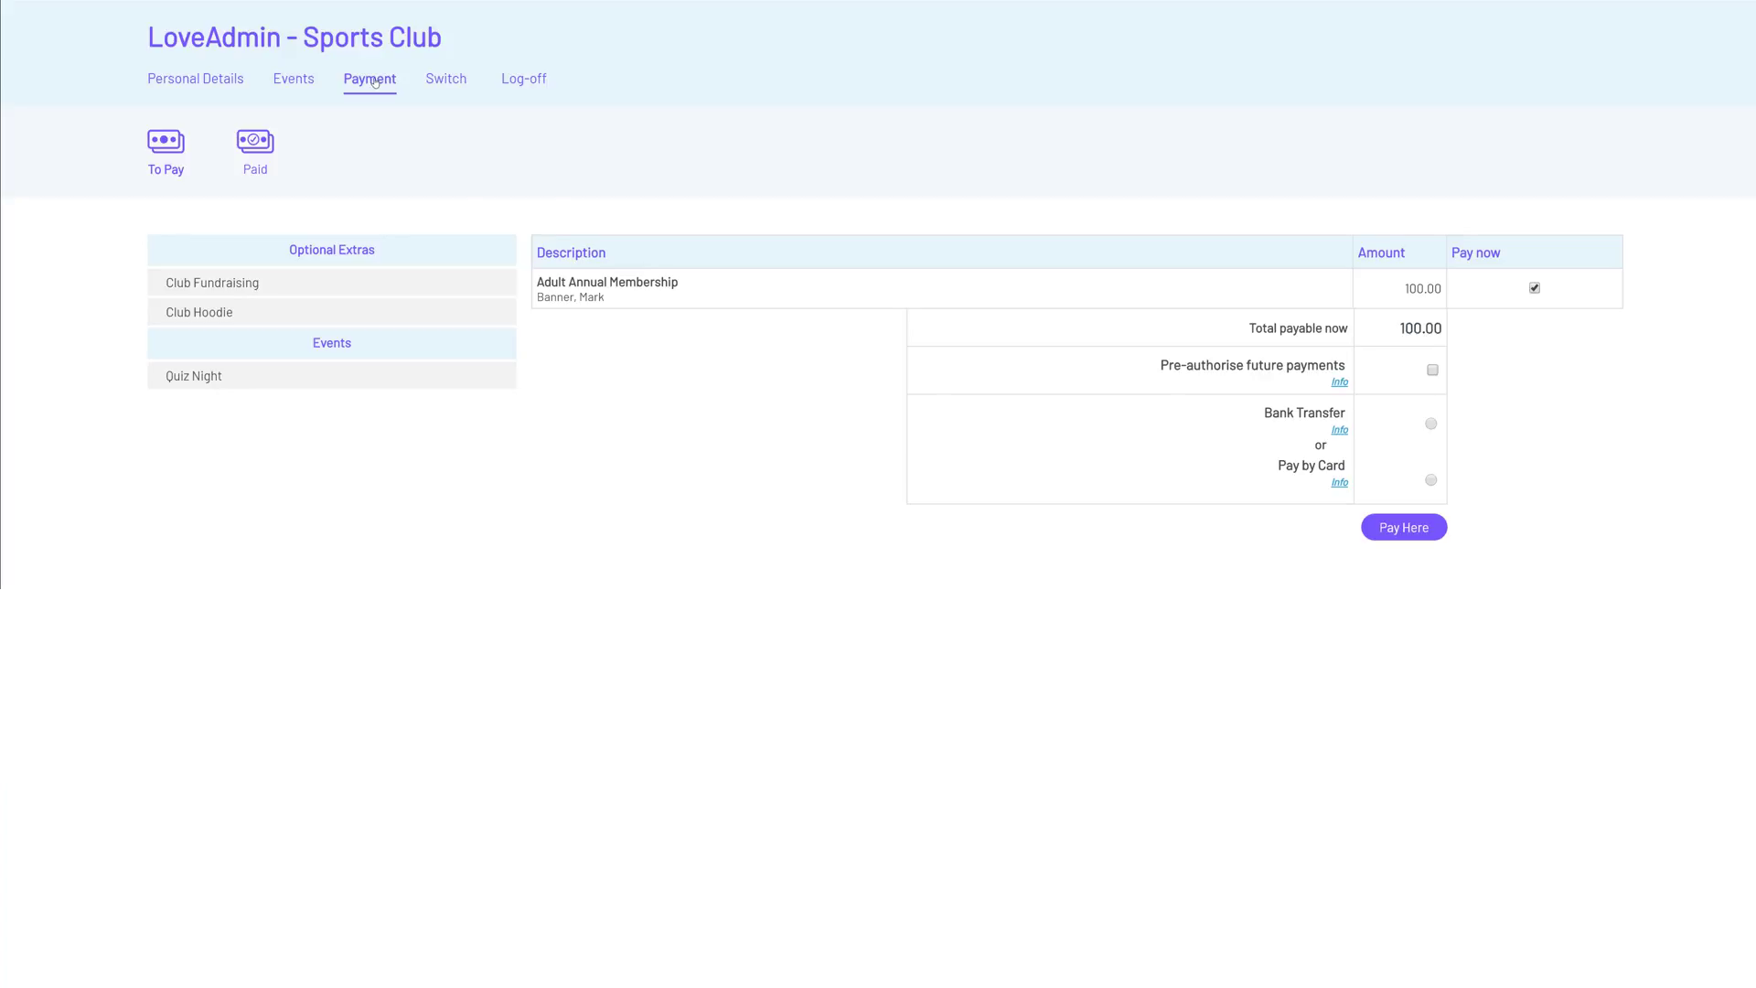
left_click(1432, 369)
left_click(1432, 370)
left_click(1431, 478)
left_click(1399, 530)
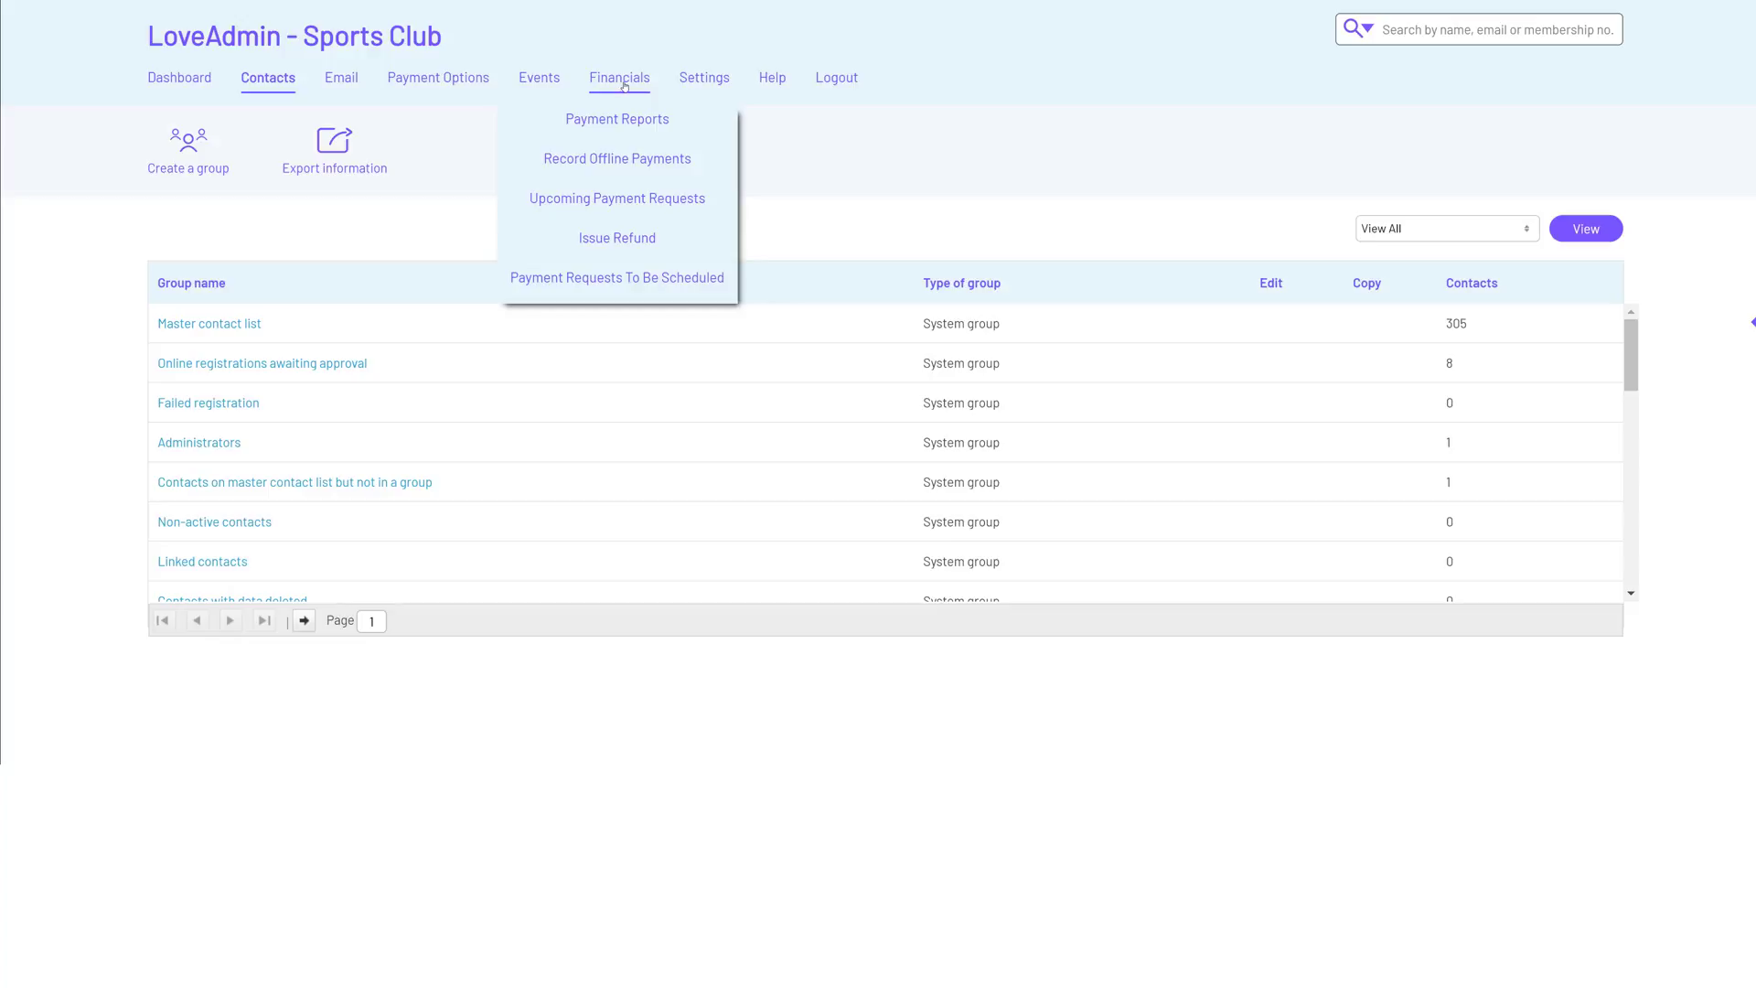
From Payment Reports, list the members behind the 5,200.00 outstanding total
left_click(625, 122)
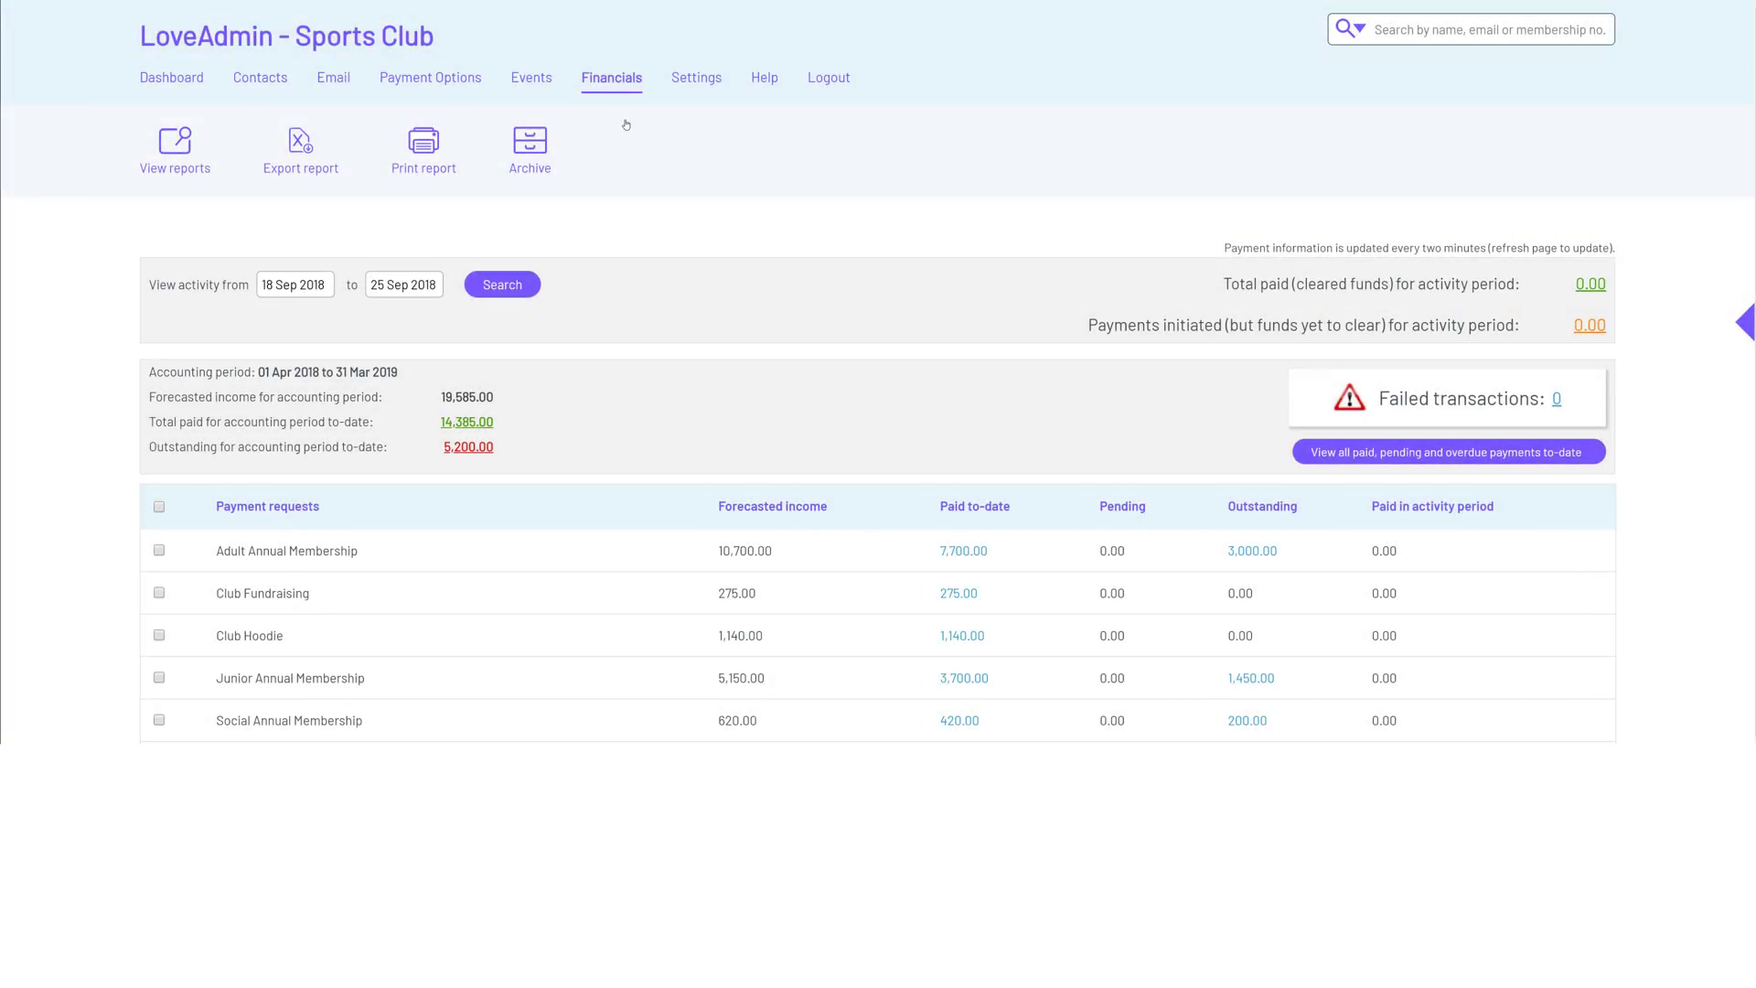
left_click(461, 447)
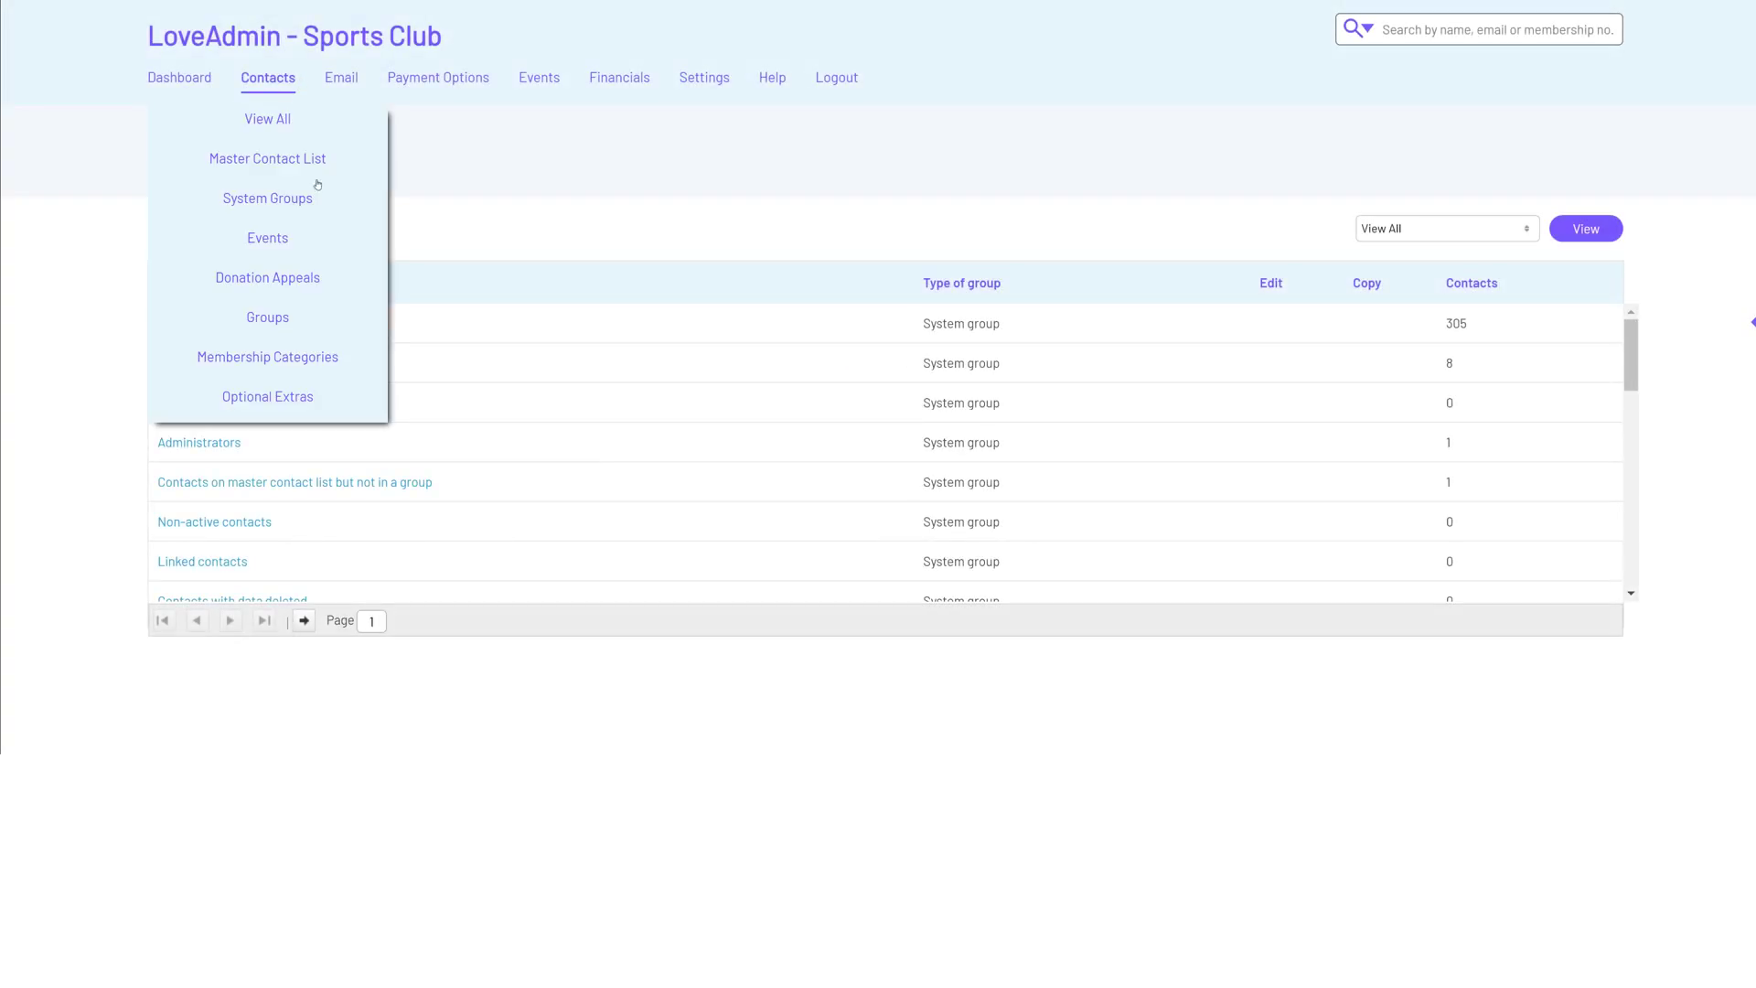
From Membership Categories, open a Committee group member's contact and bring up its Actions for access rights
left_click(343, 359)
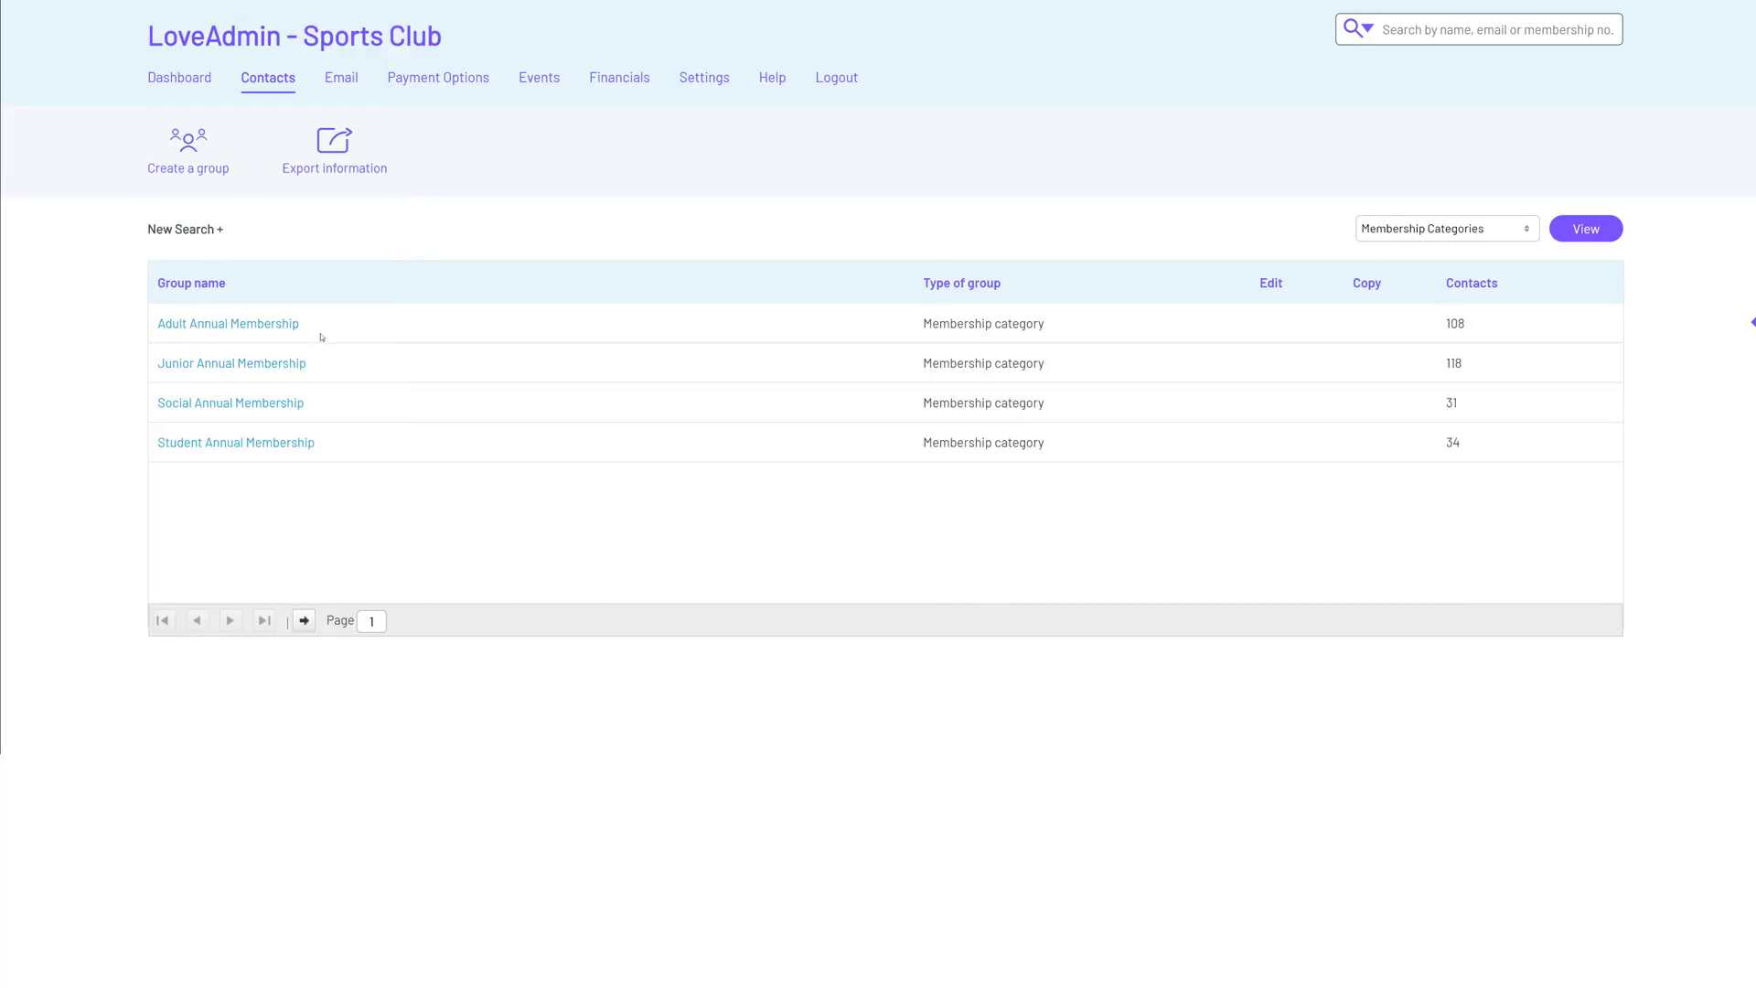
left_click(291, 324)
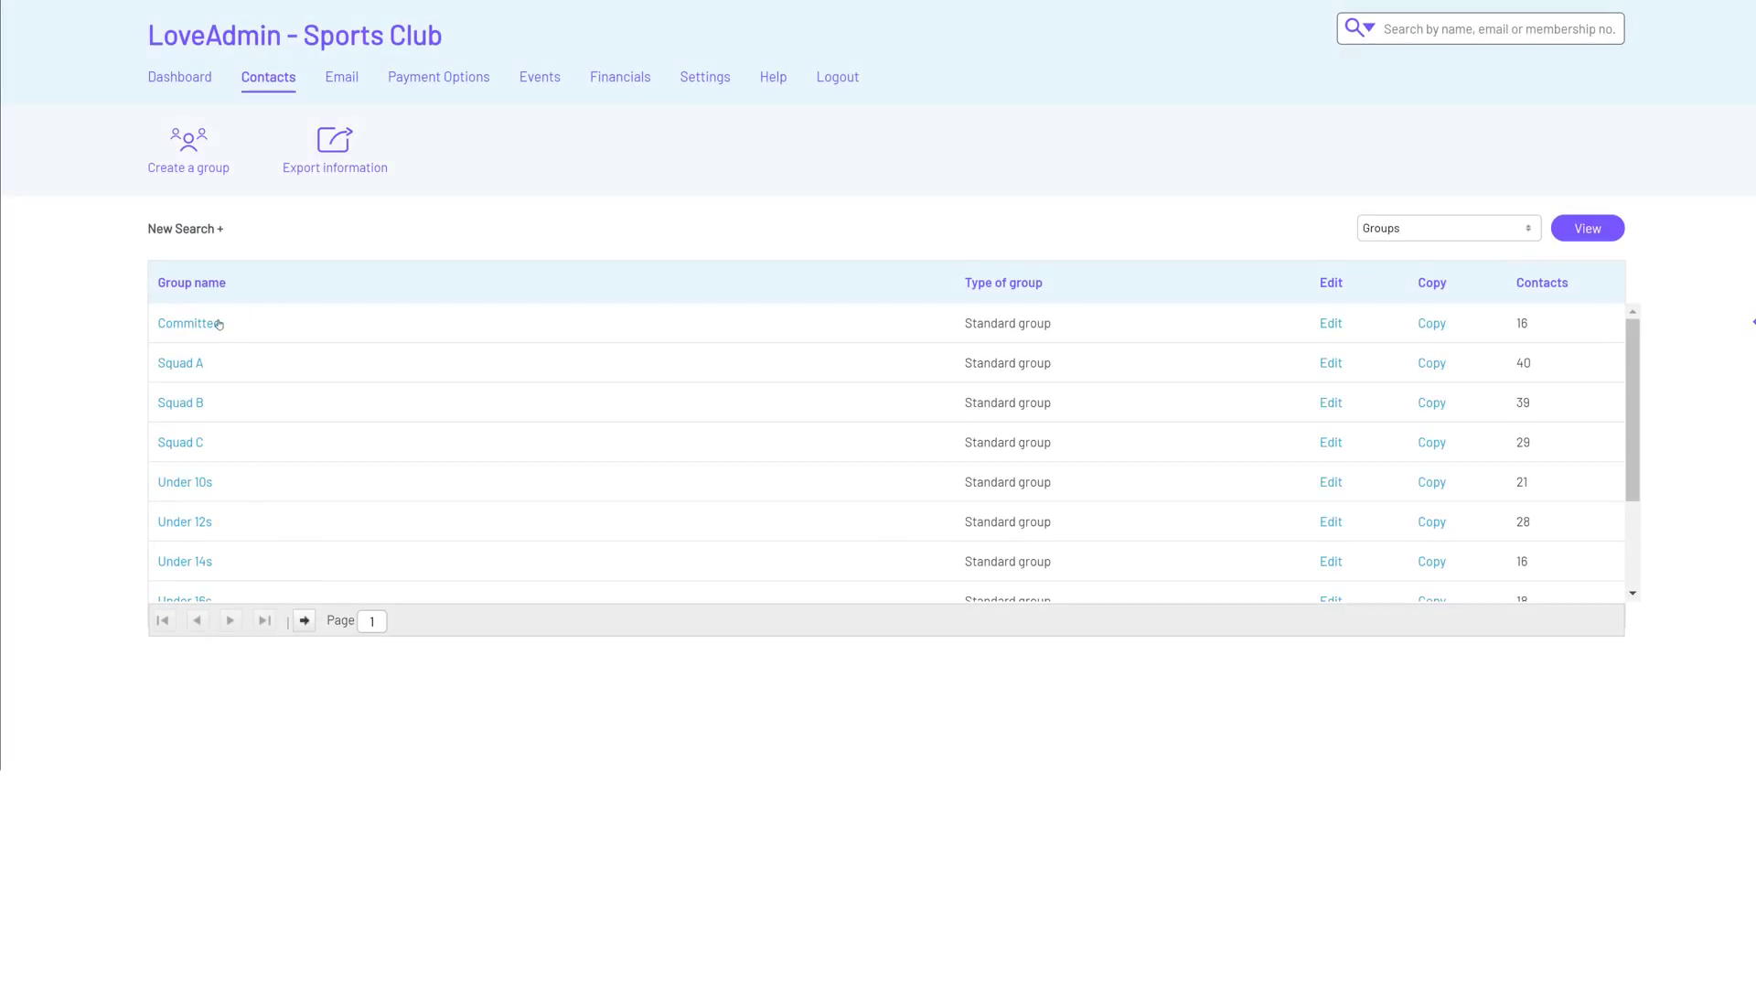
left_click(220, 324)
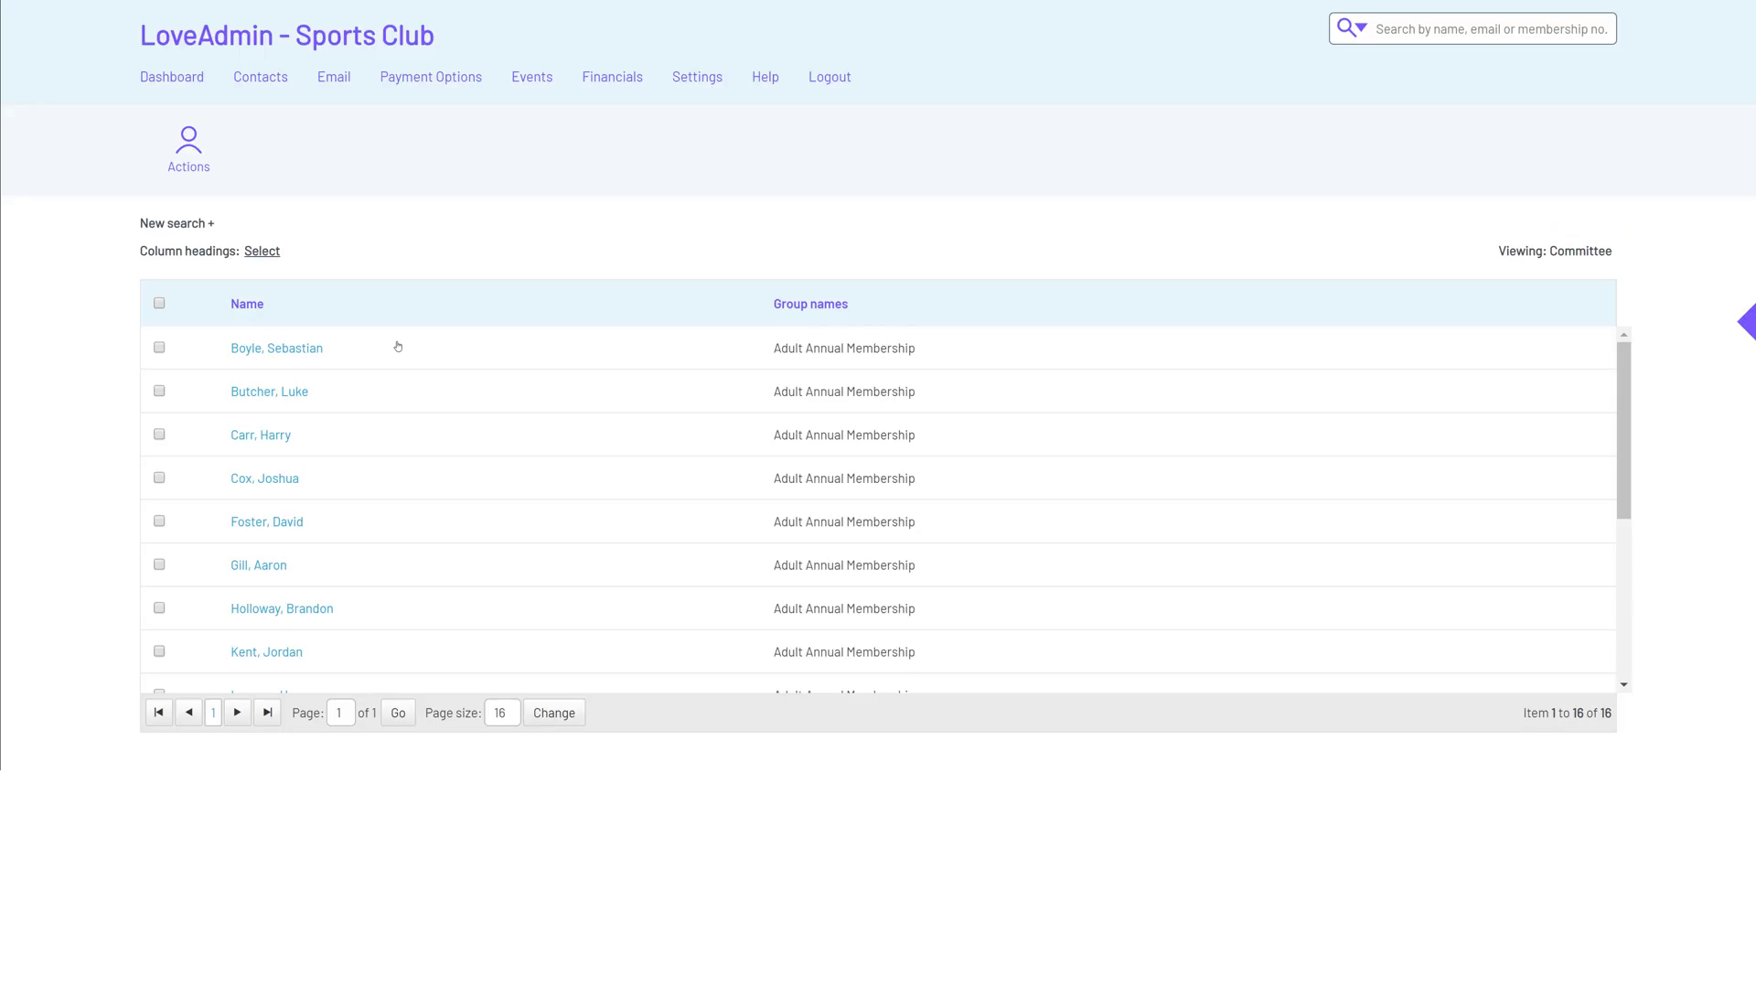
left_click(271, 435)
left_click(186, 148)
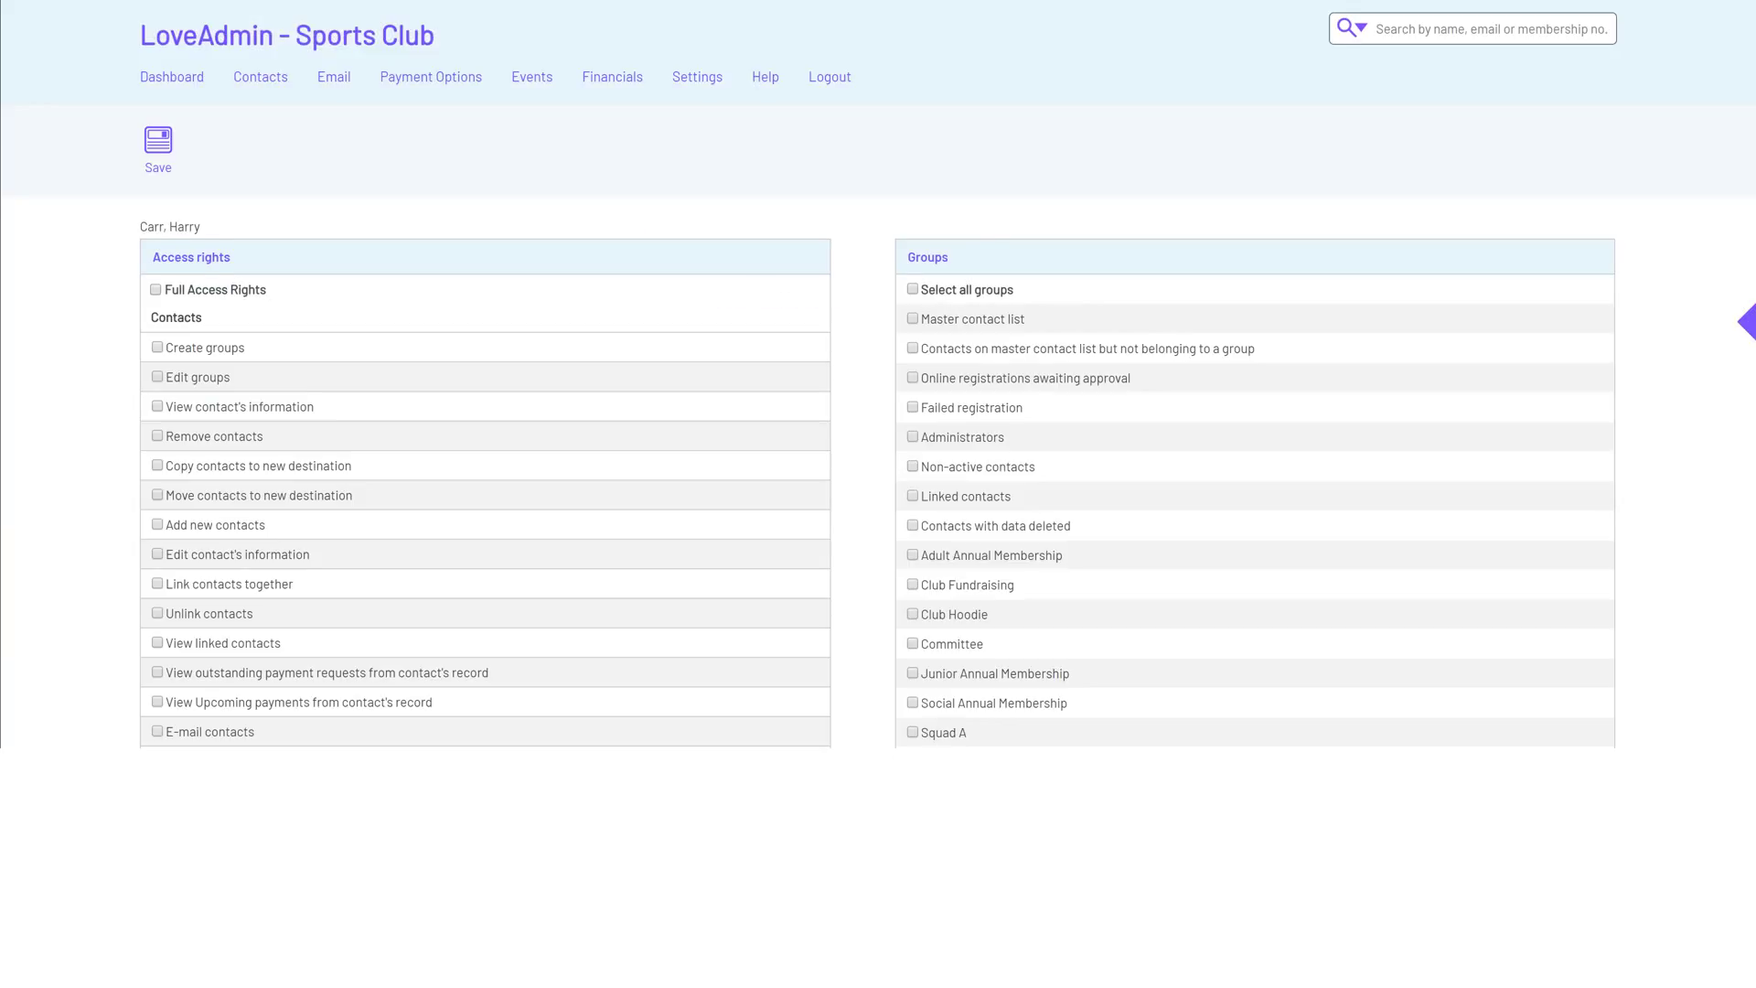
scroll(878, 375, "down", 10)
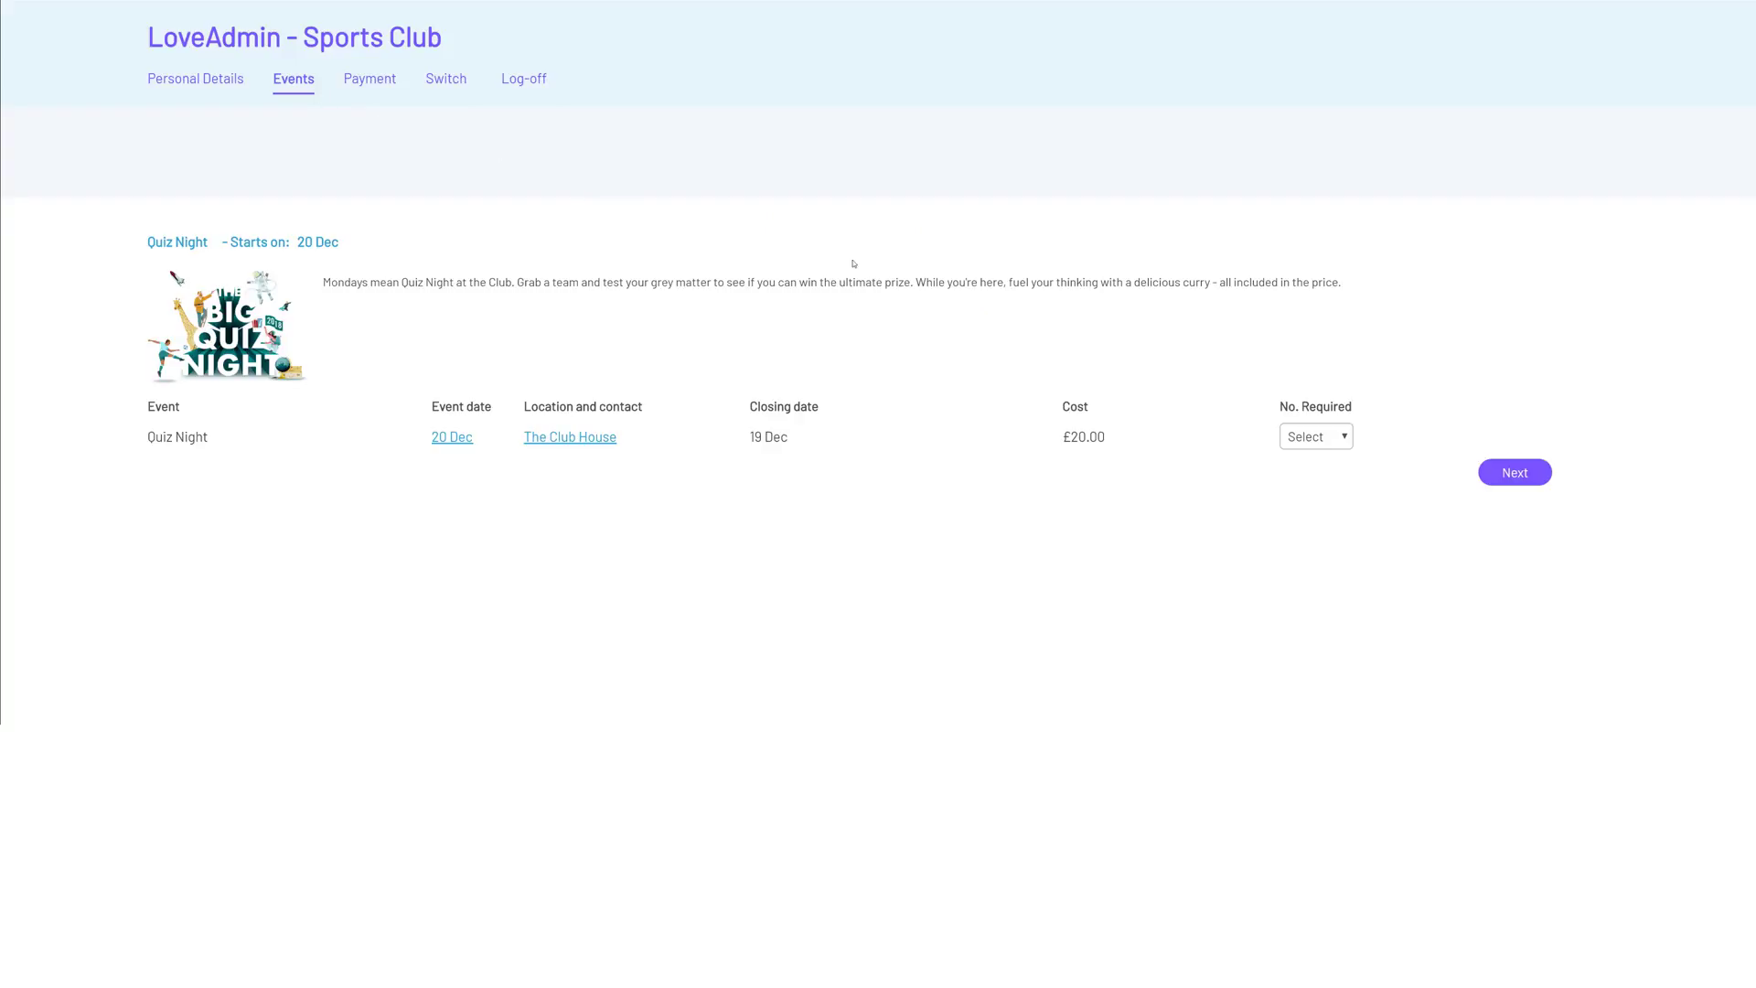
Set No. Required for the Quiz Night event to 1 place
left_click(1305, 427)
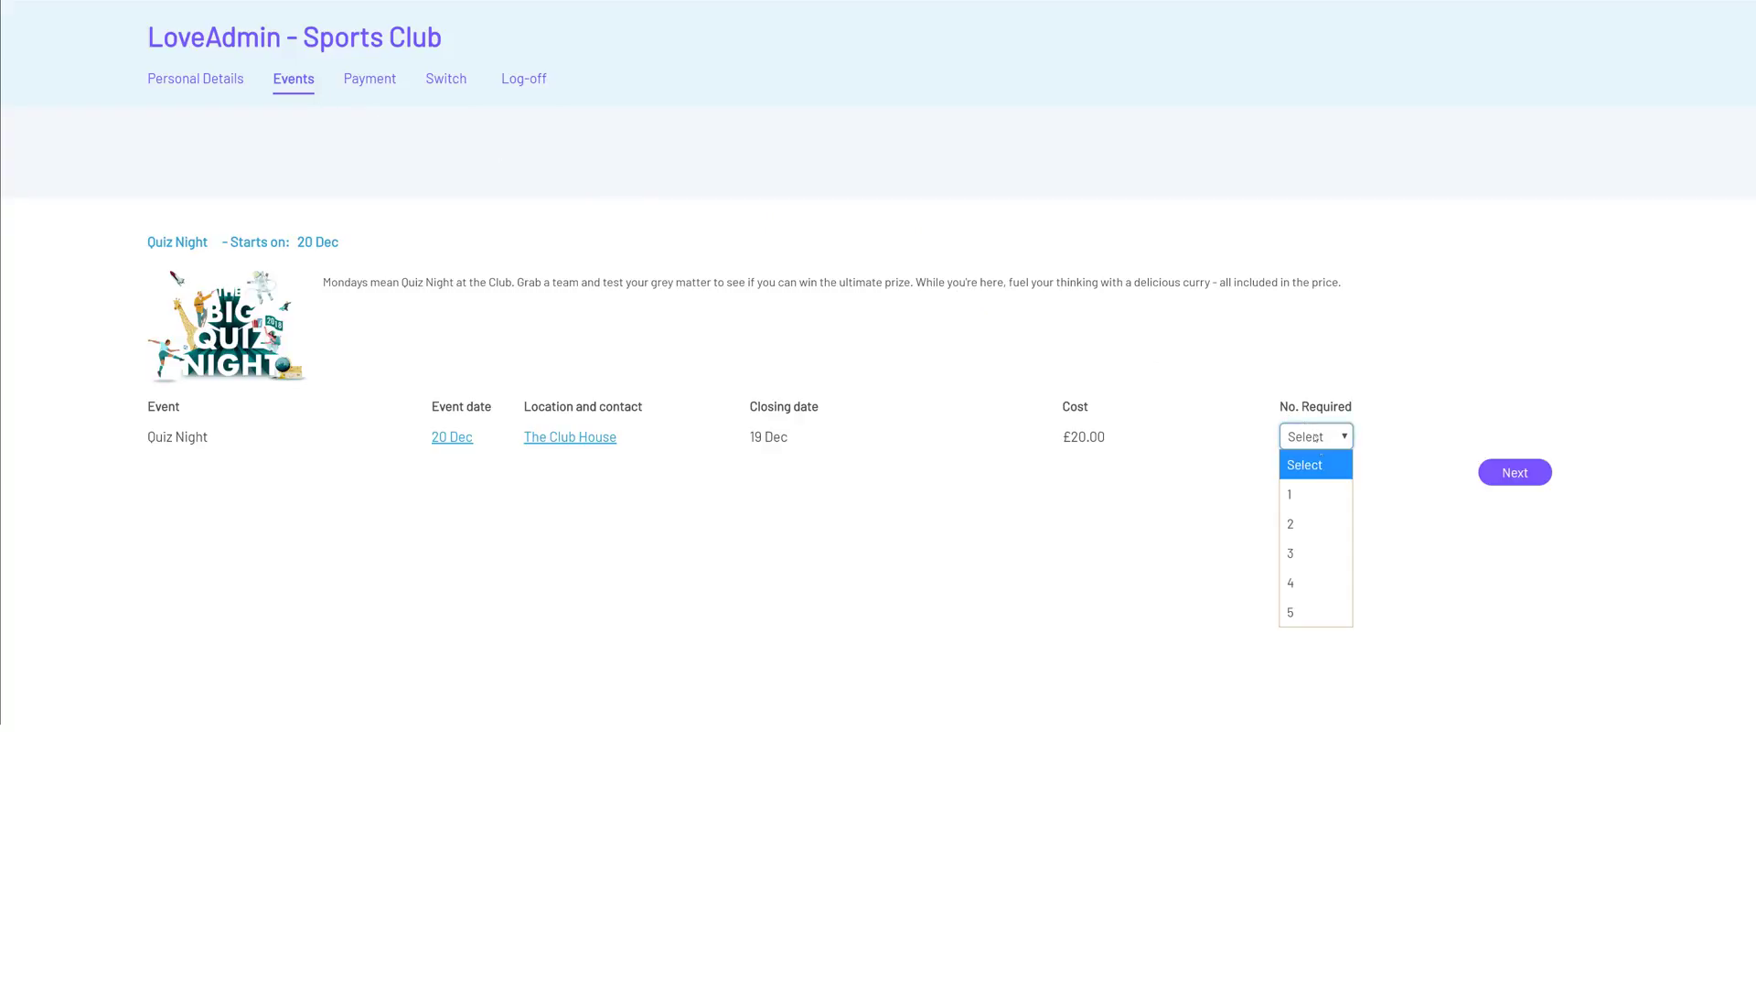
left_click(1326, 495)
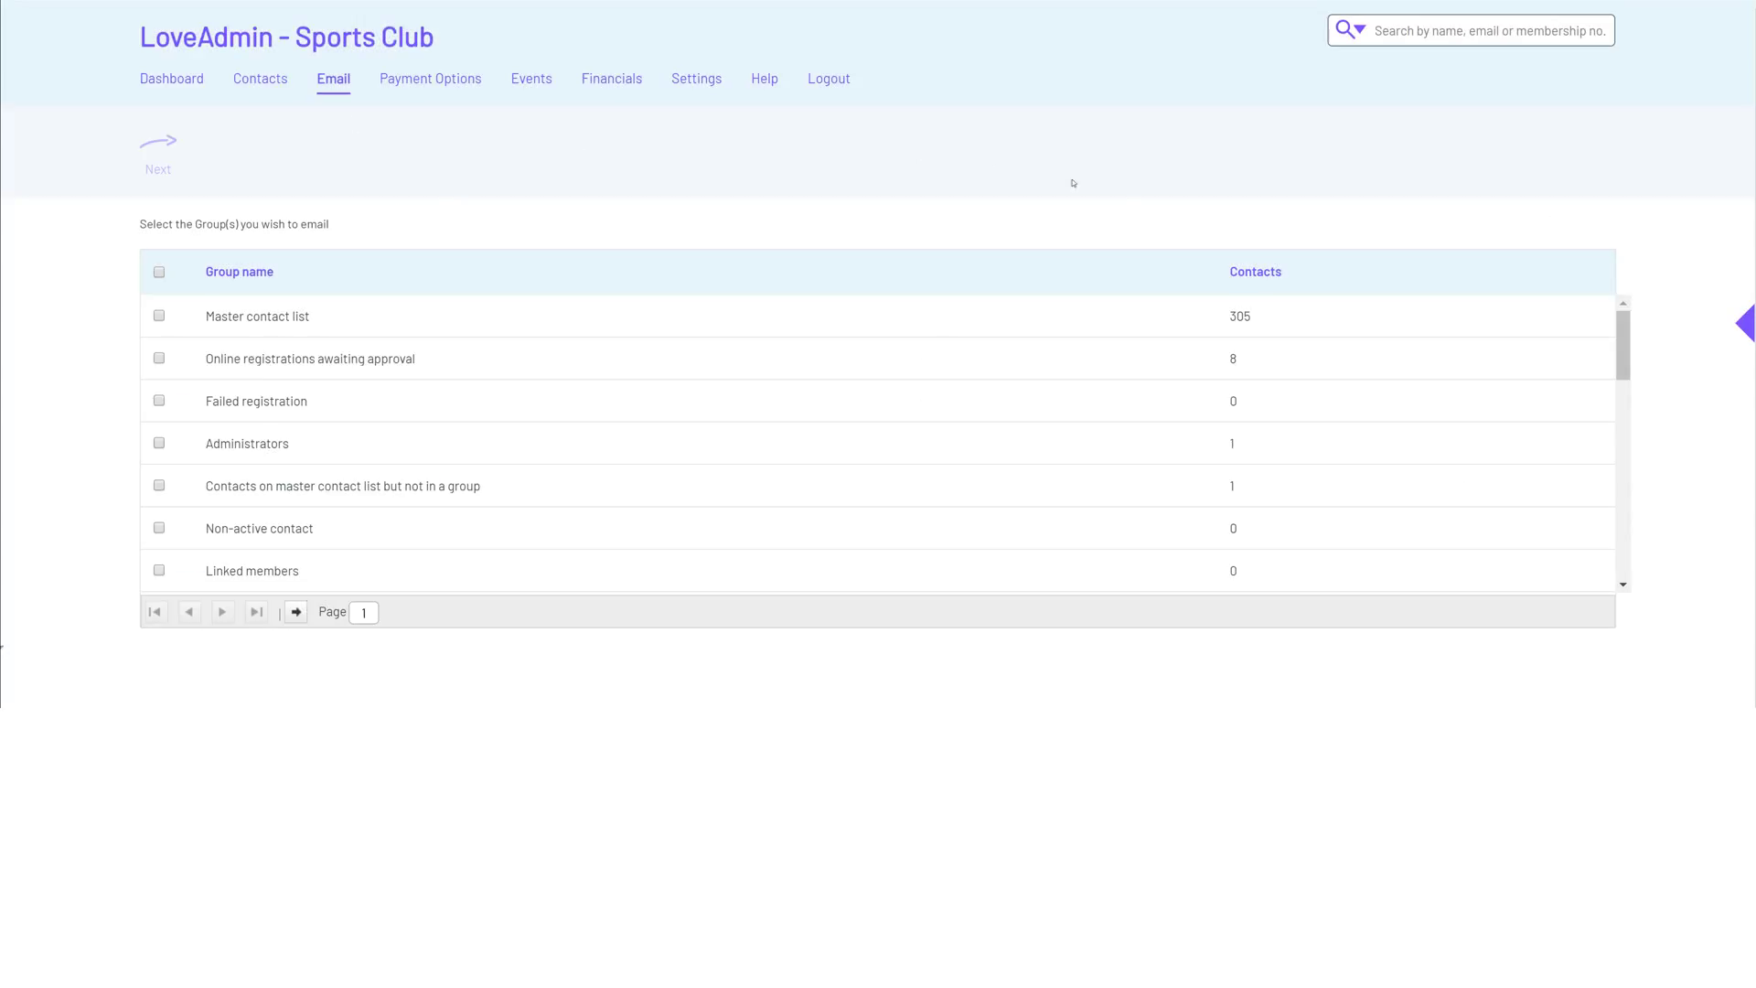
Select the Master contact list as the email's recipient group and continue
left_click_drag(1623, 344, 1653, 580)
scroll(914, 439, "up", 7)
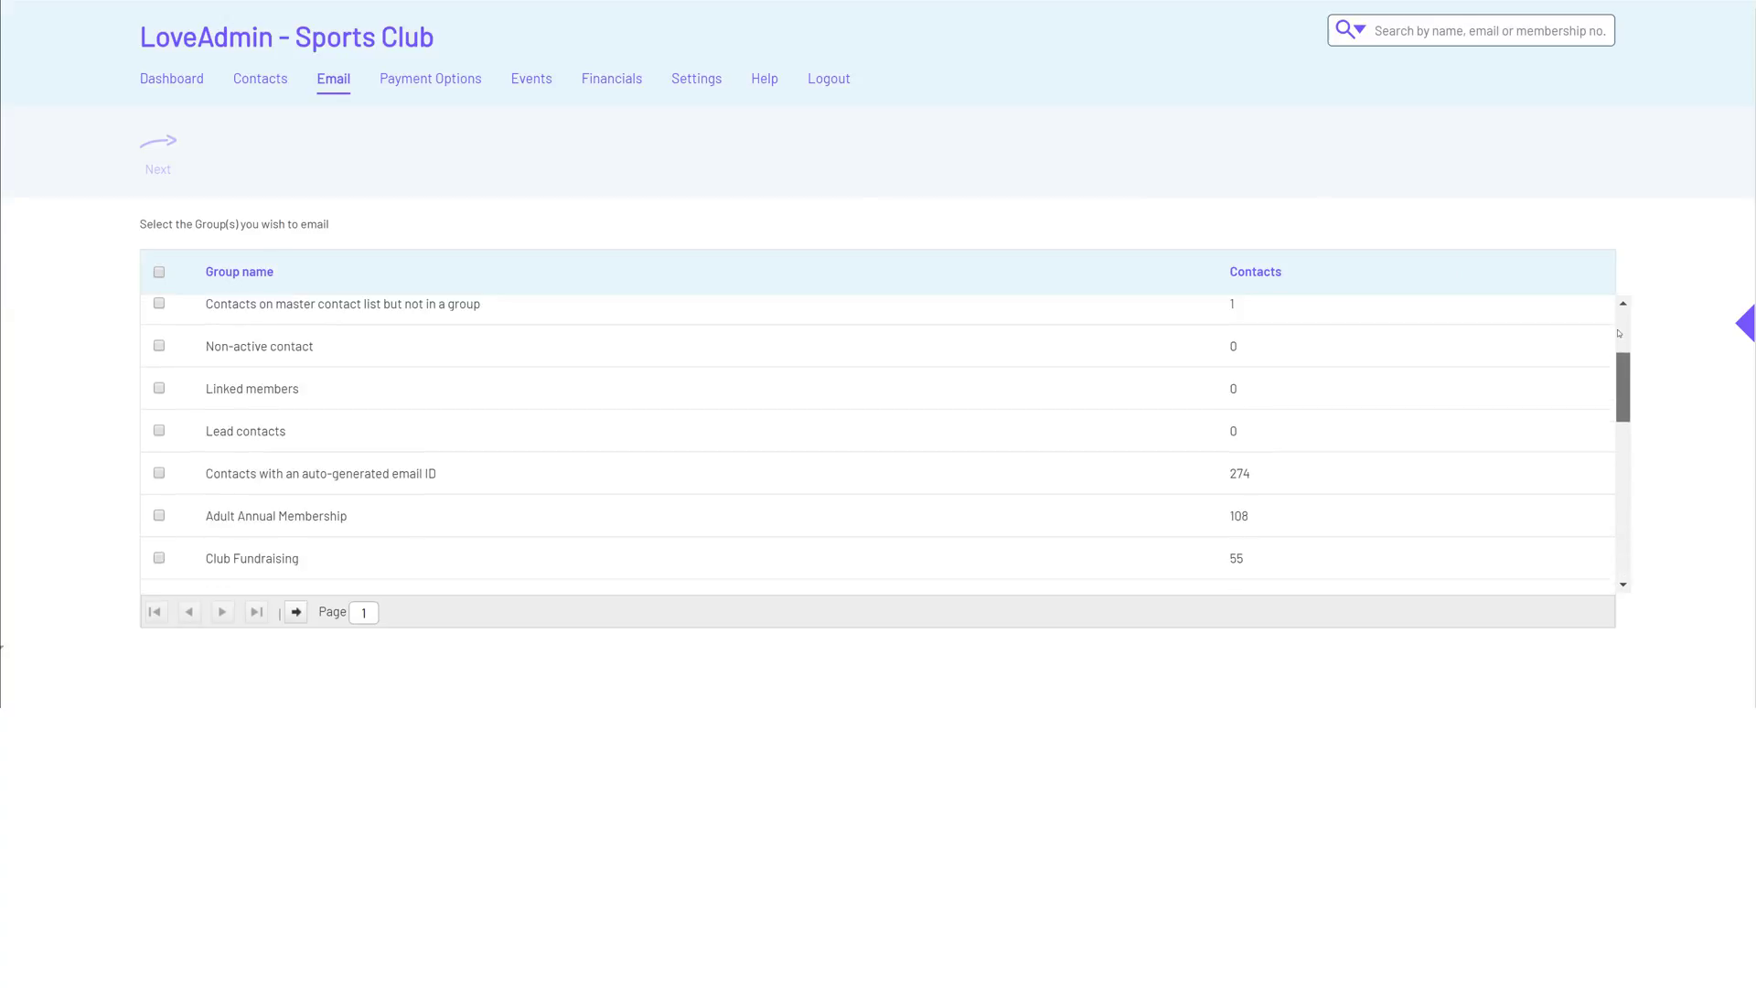
left_click(161, 315)
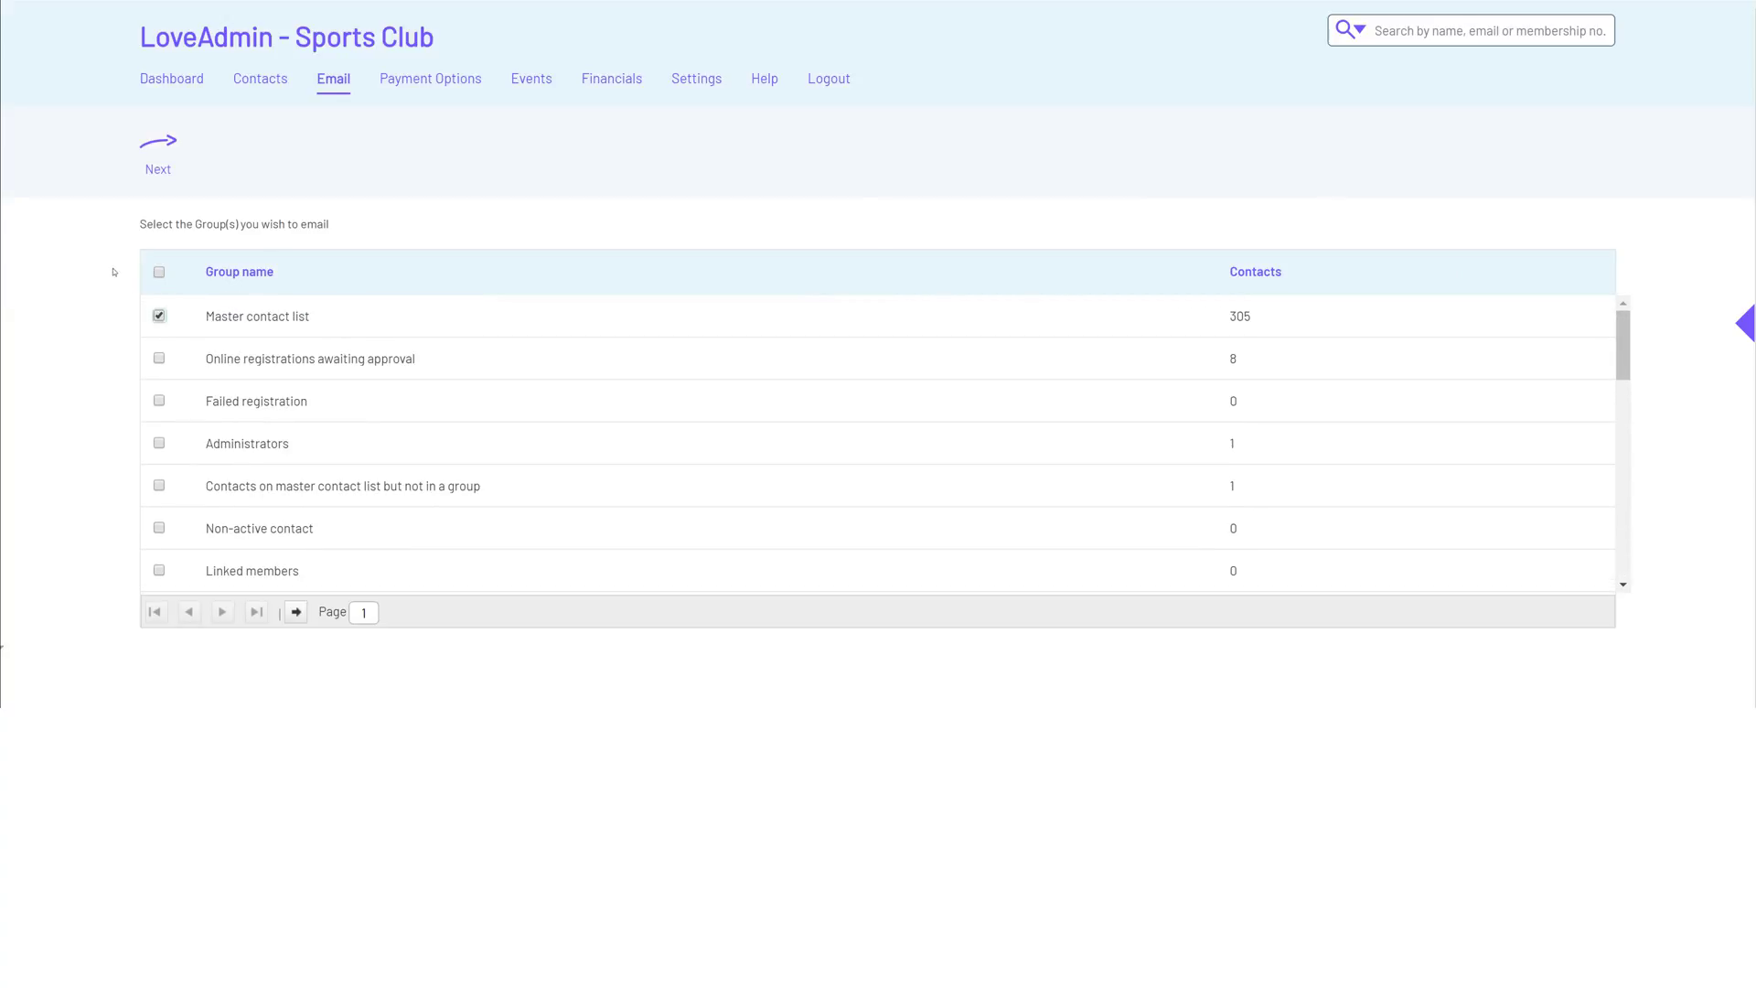
left_click(155, 174)
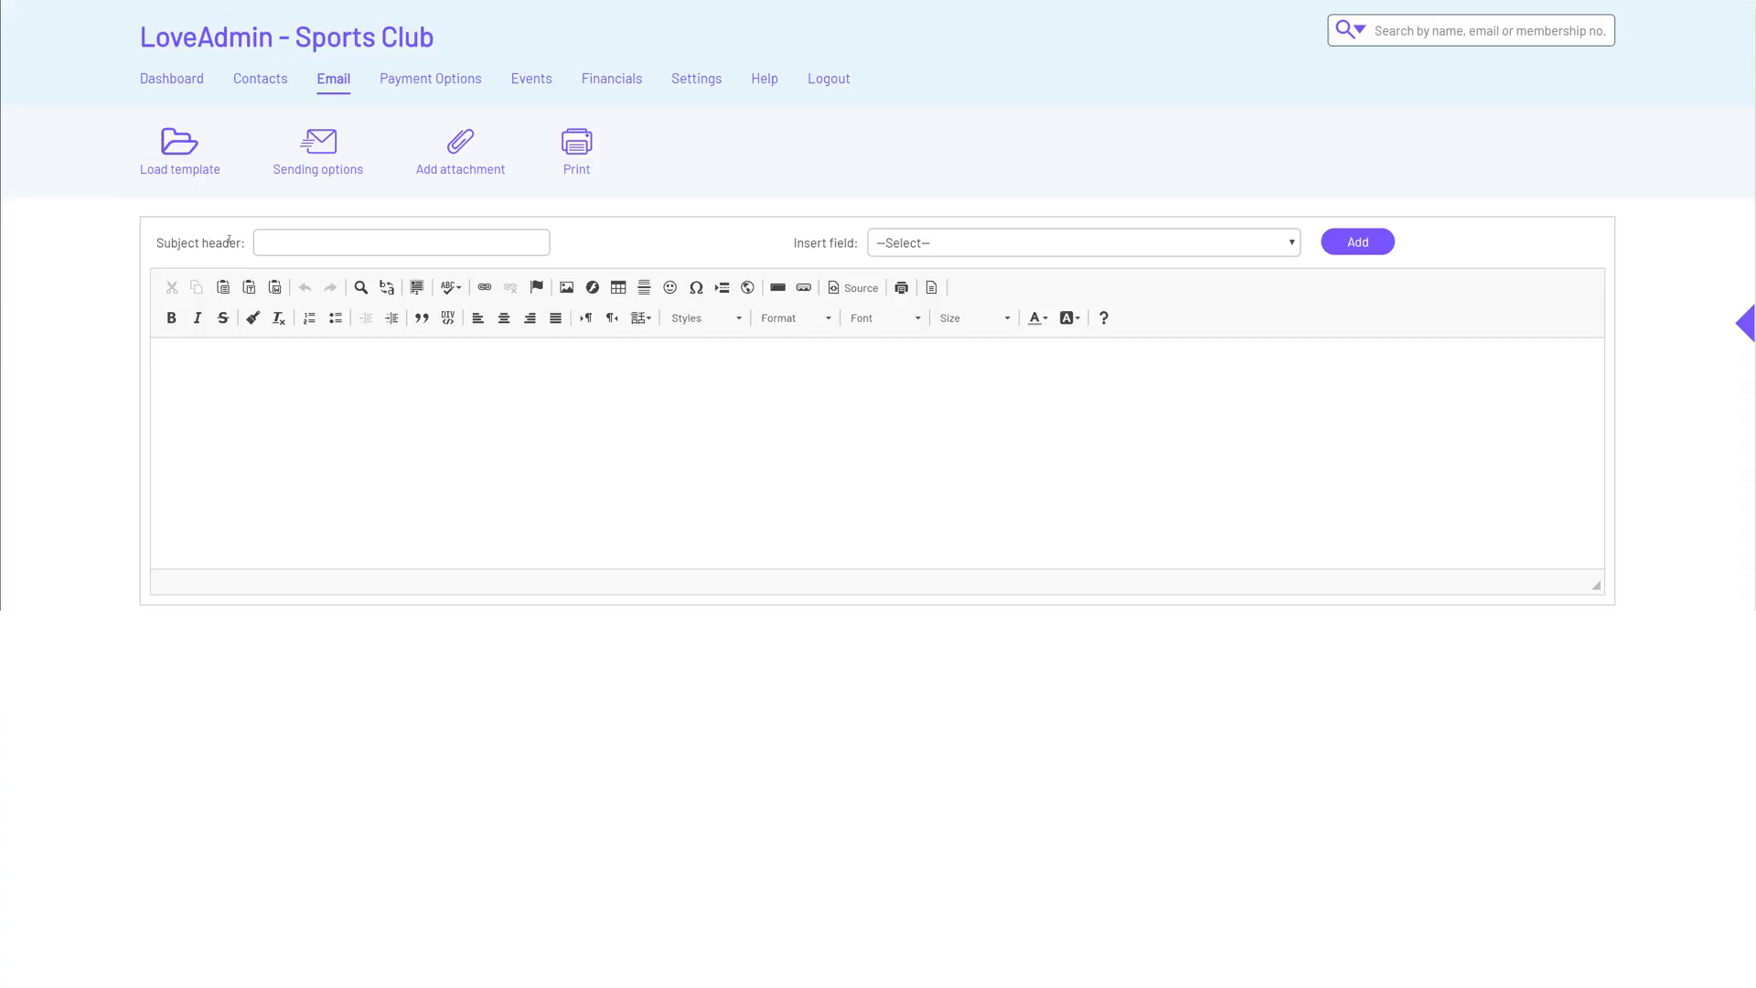
Fill the email from the 'Reminder: Quiz Night' template and review sending options showing 305 recipients
left_click(257, 242)
type("Reminder: Quiz Night")
left_click(174, 353)
type("Hi [First name], This is a reminder that we have our annual Quiz Night coming up. This evening always ends up fully booked, so make sure to grab a space whilst you can! So, grab a team and test your grey matter to see if you can win the ultimate prize. While you're here, fuel your thinking with a delicious curry - all included in the price. Please click this link to register for the event. Kind regards, [username] - [organisation name]")
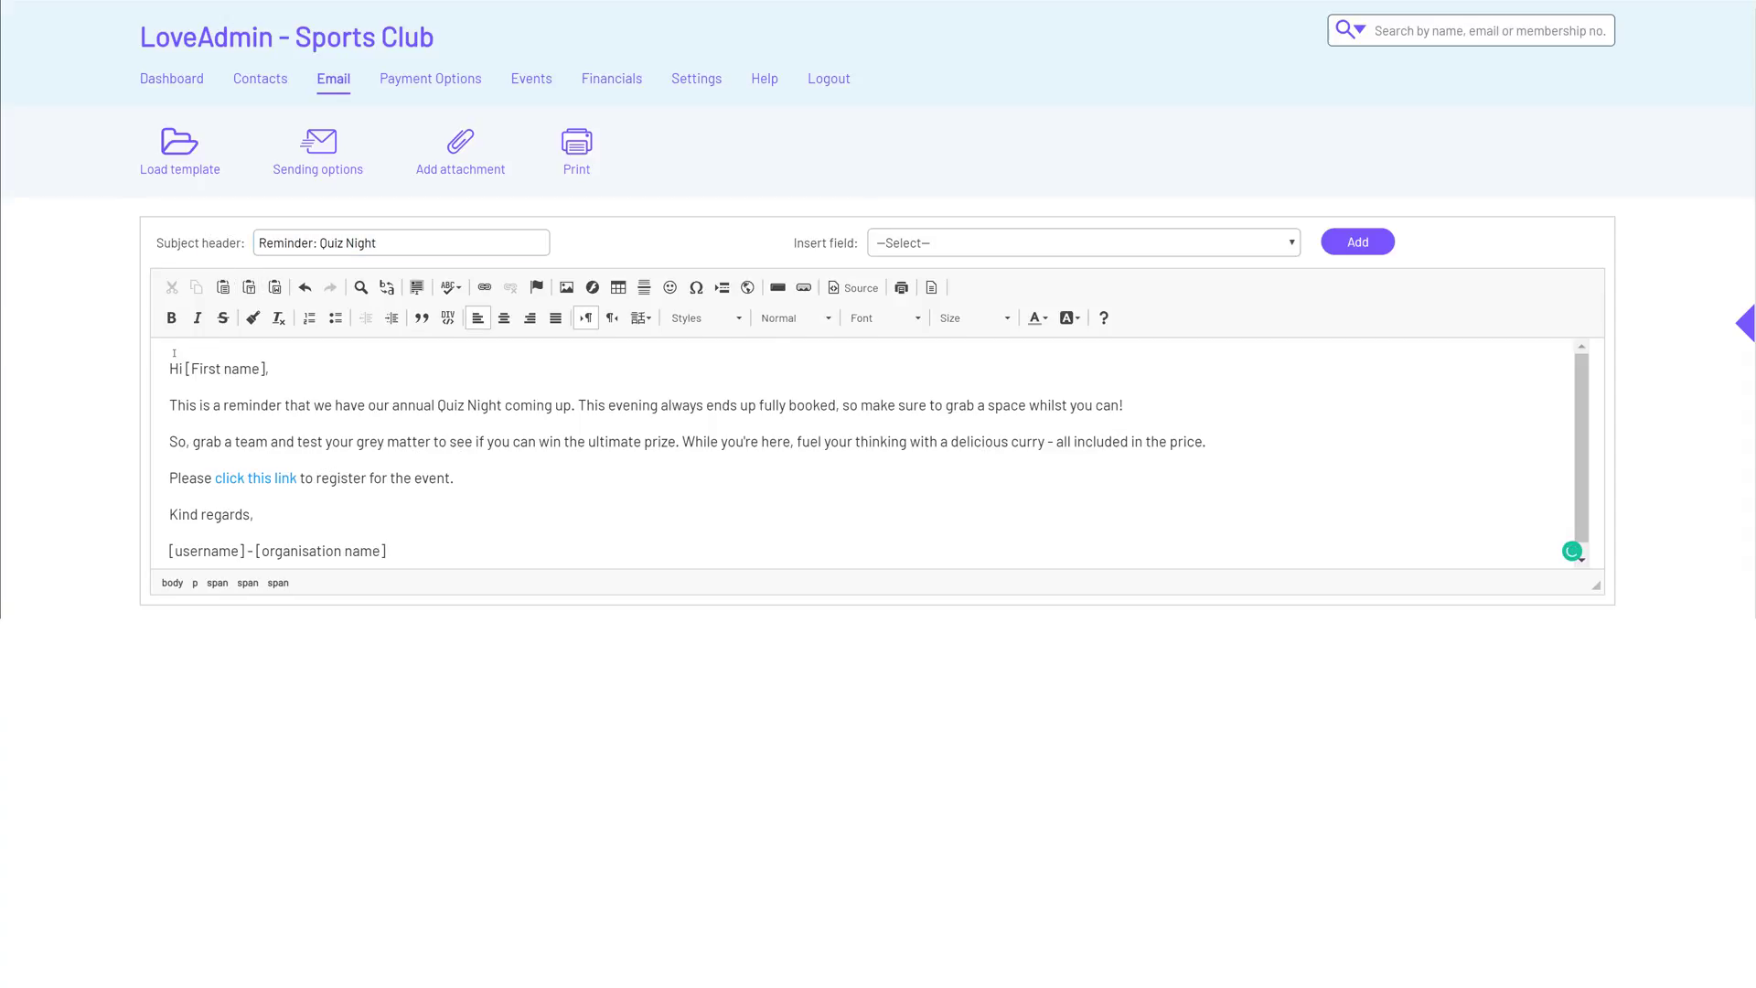
mouse_move(319, 172)
left_click(311, 244)
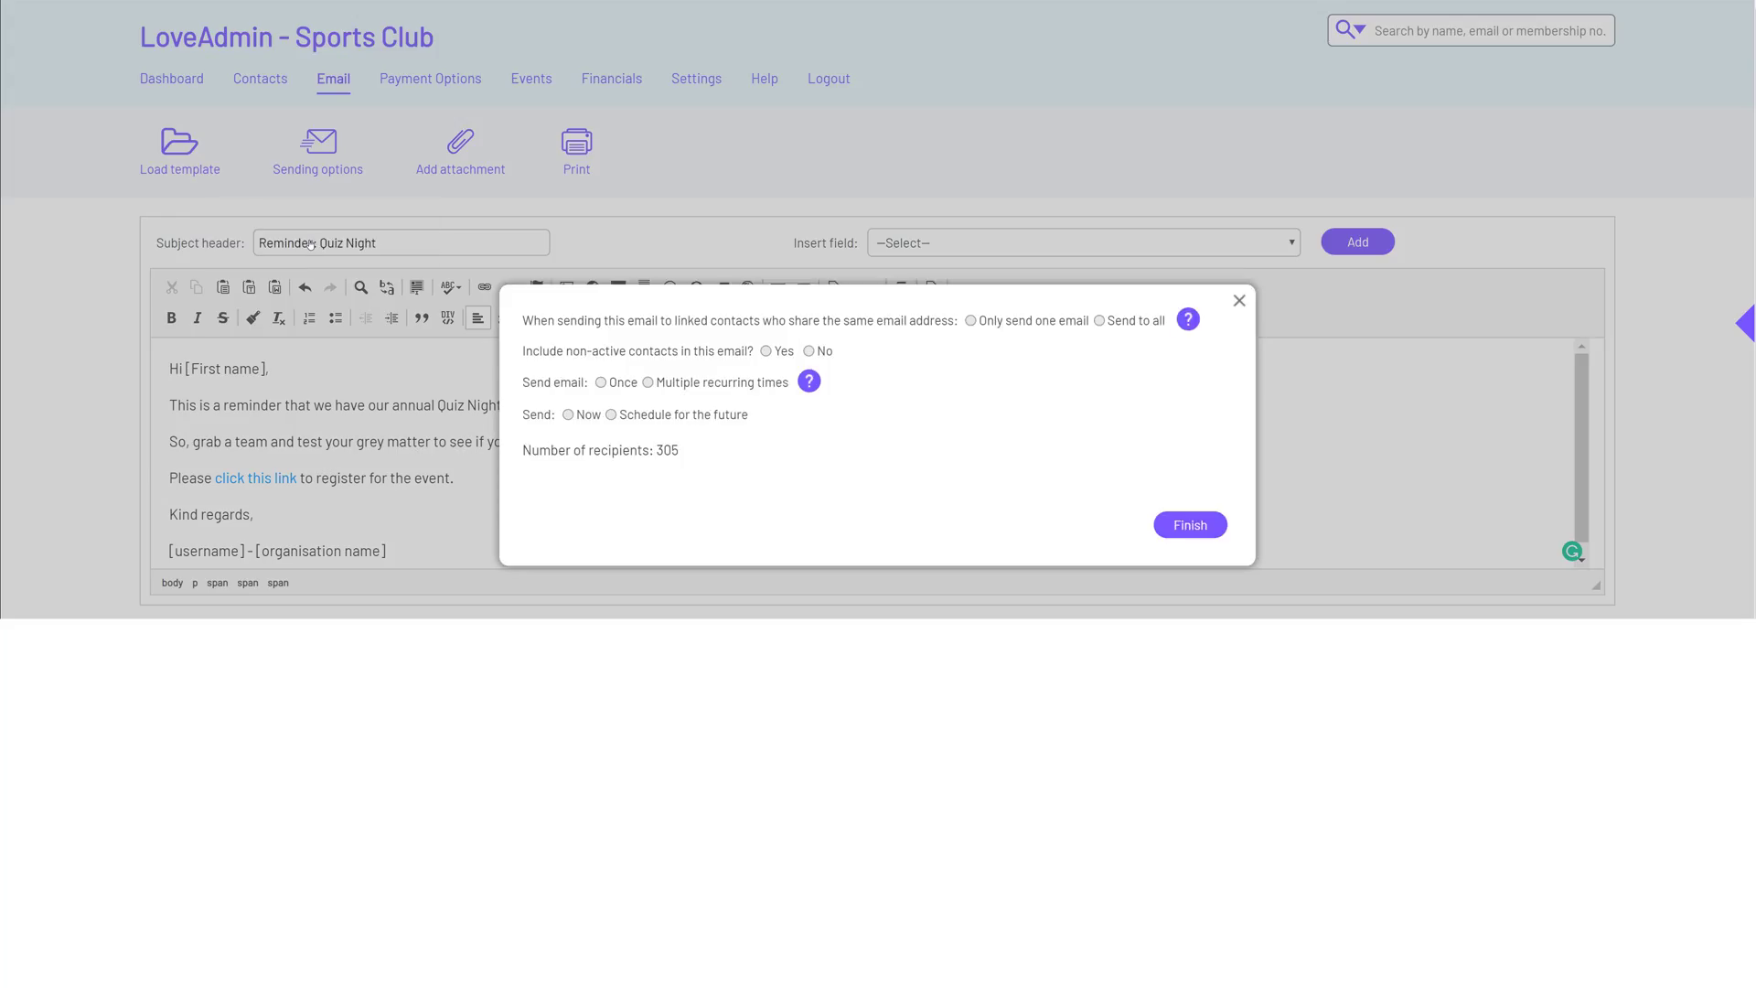